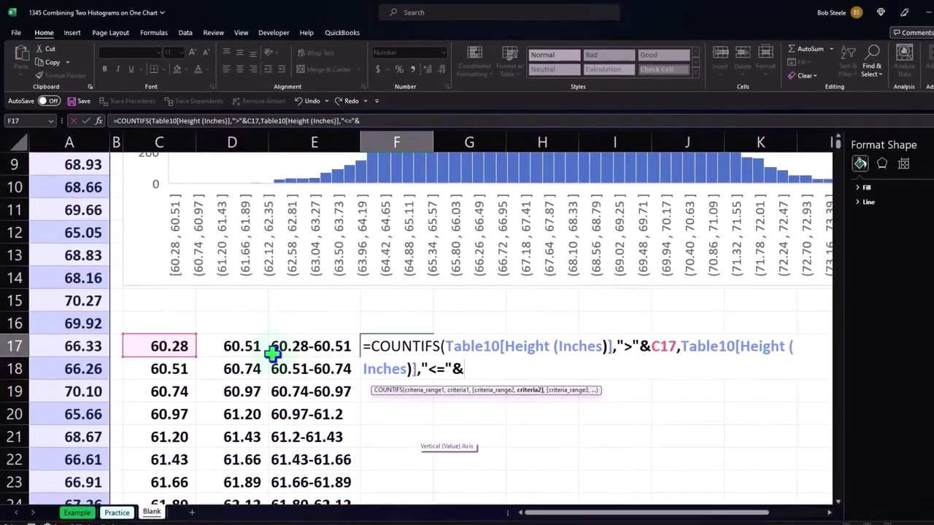
Step: Complete the COUNTIFS formula in F17 with D17 as the upper limit and fill it down the column
click(238, 327)
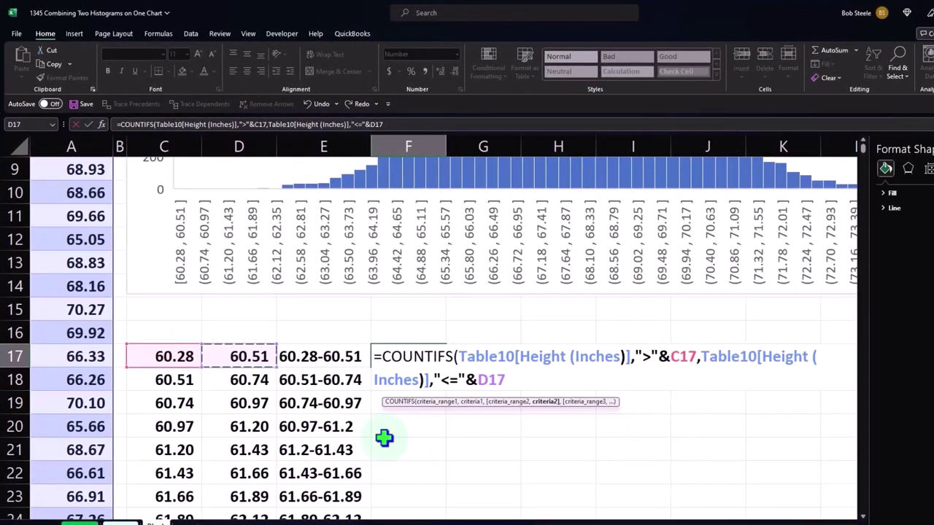
key(Return)
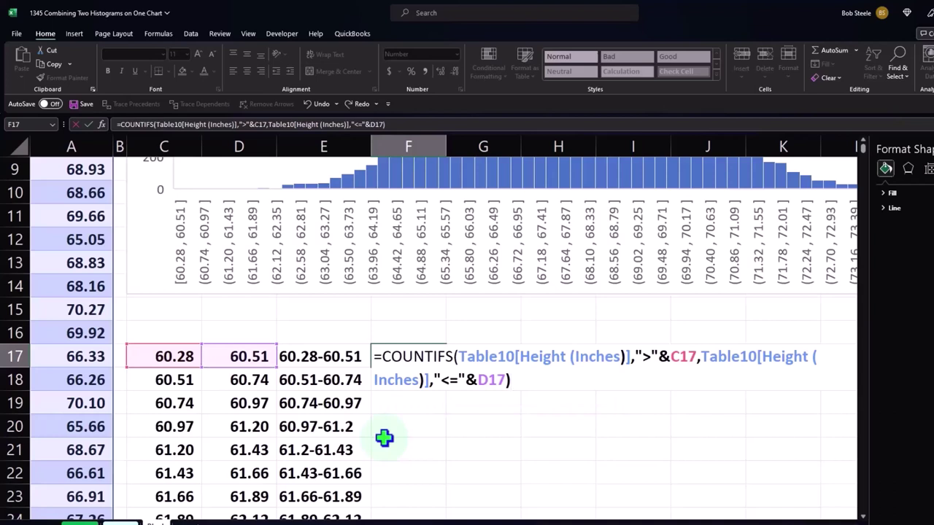
key(Return)
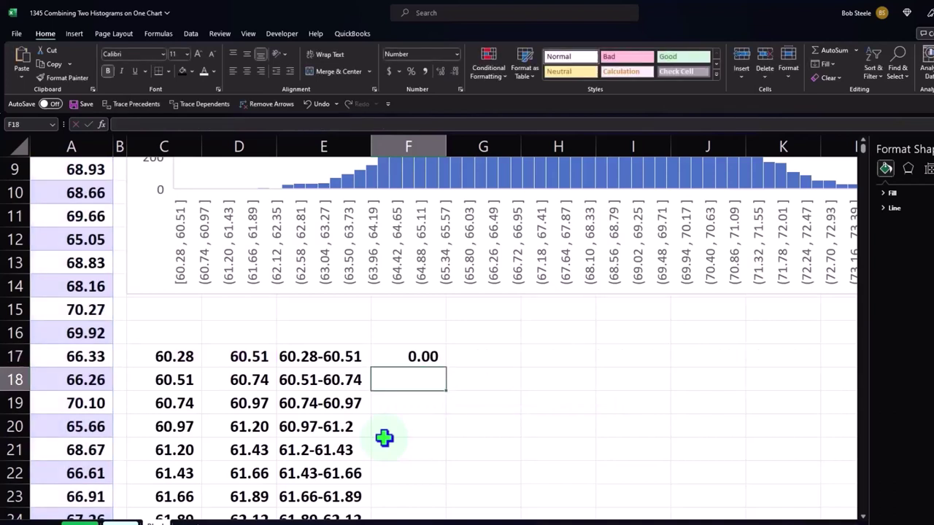
click(426, 360)
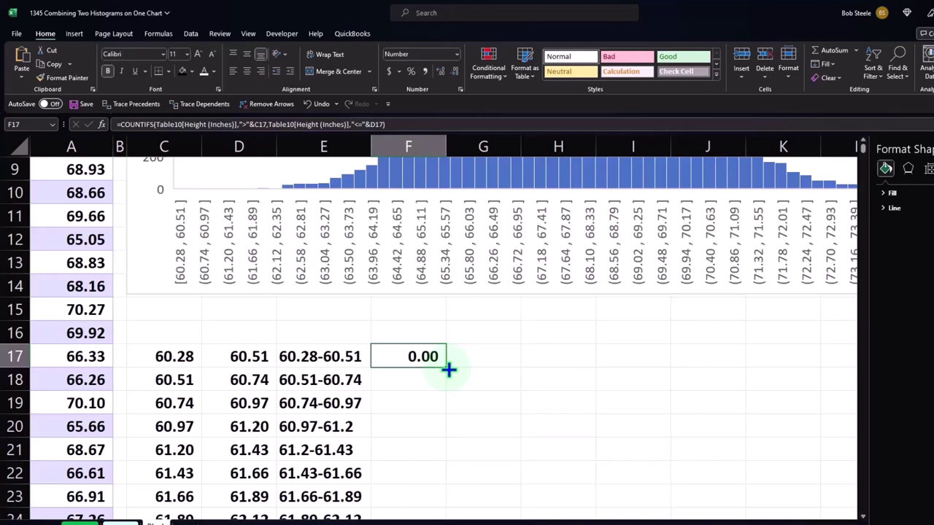
double_click(448, 370)
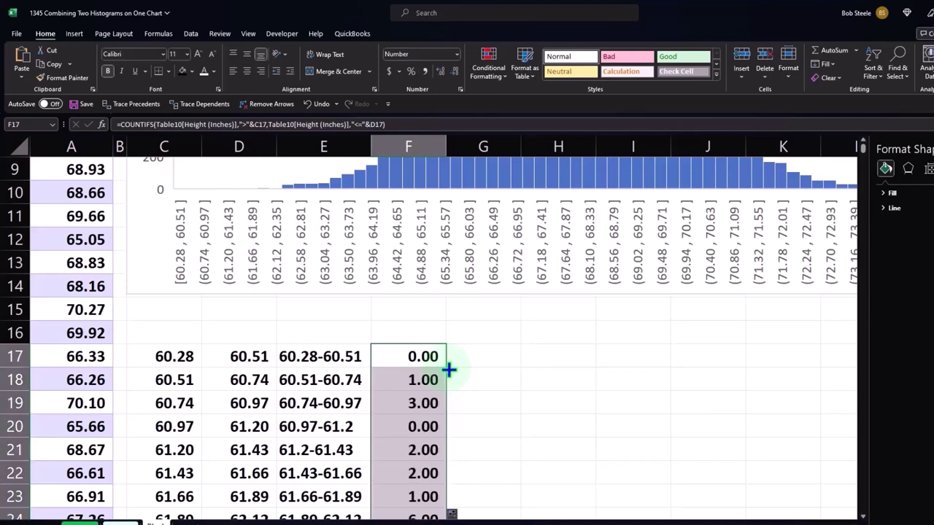
Step: Check the copied COUNTIFS formula in F28 against its bin limits, and review the formulas in E17 and F17
scroll(447, 370, down, 3)
double_click(421, 405)
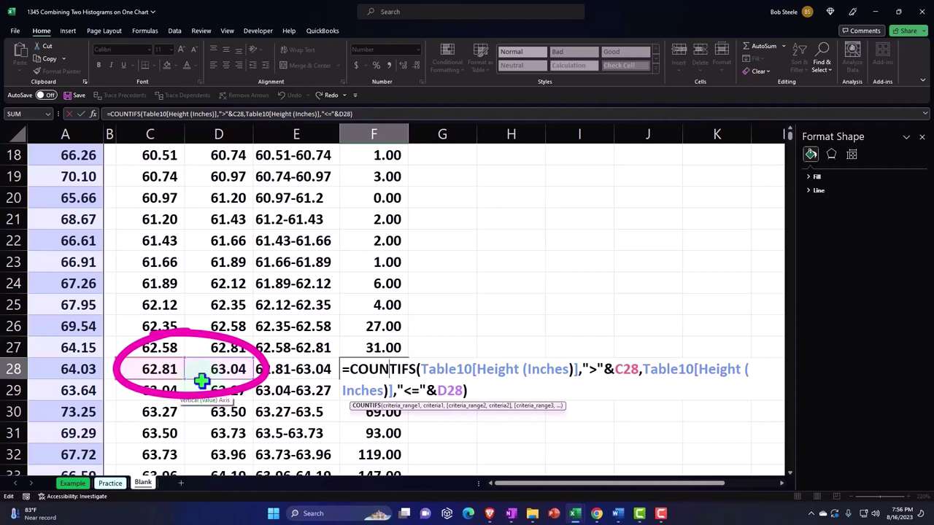
key(Return)
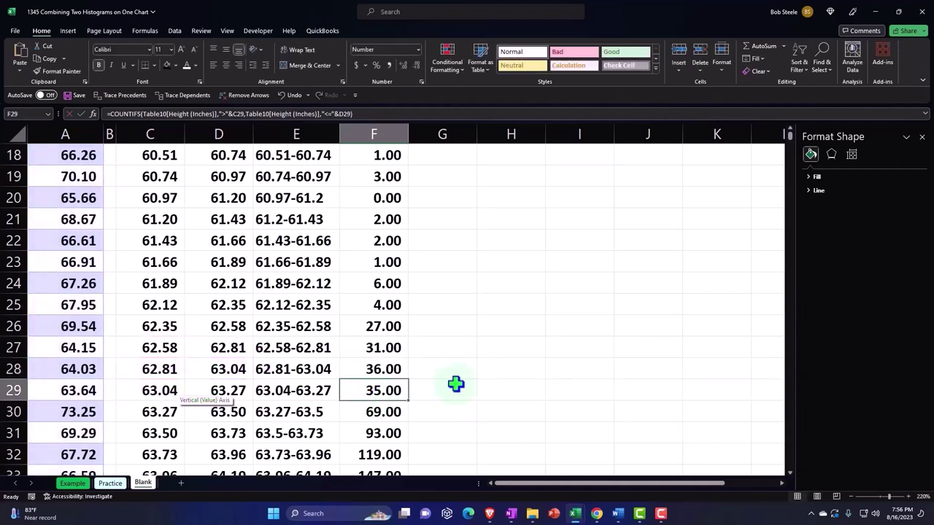
scroll(455, 384, up, 4)
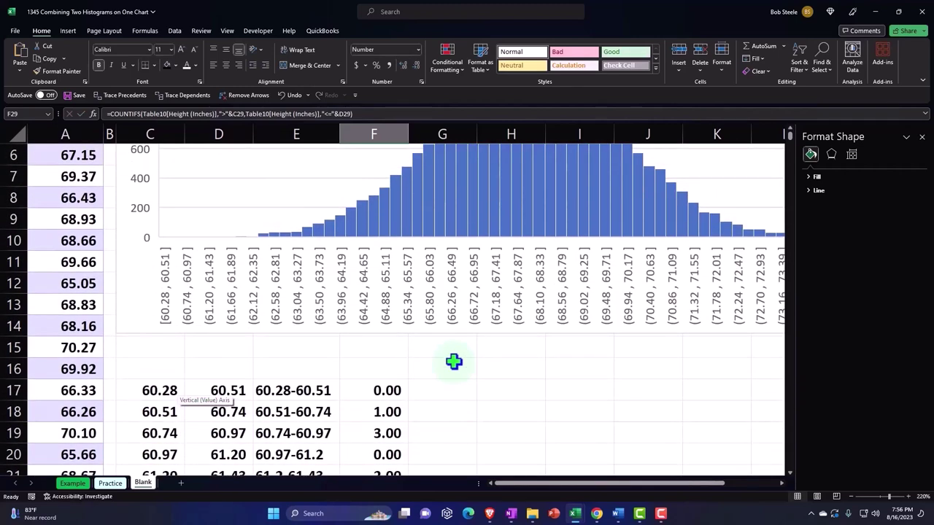
scroll(454, 361, down, 1)
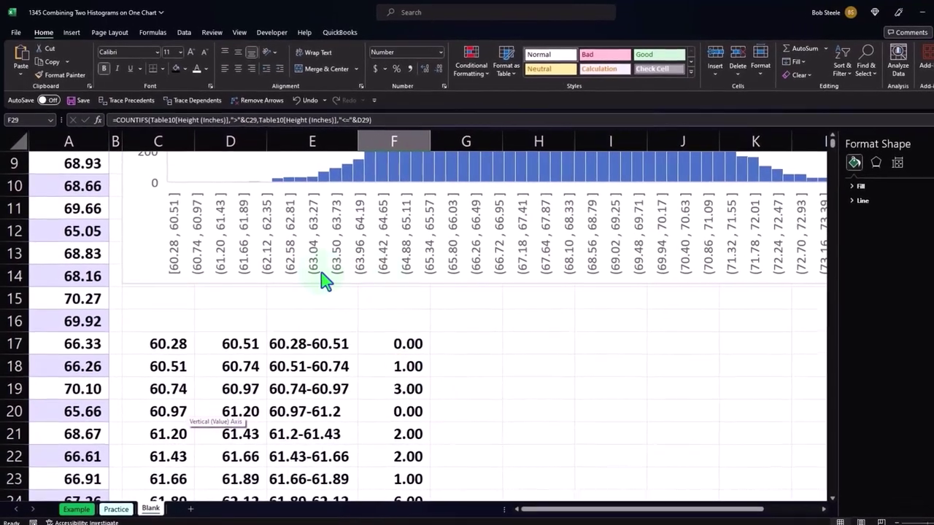
click(316, 345)
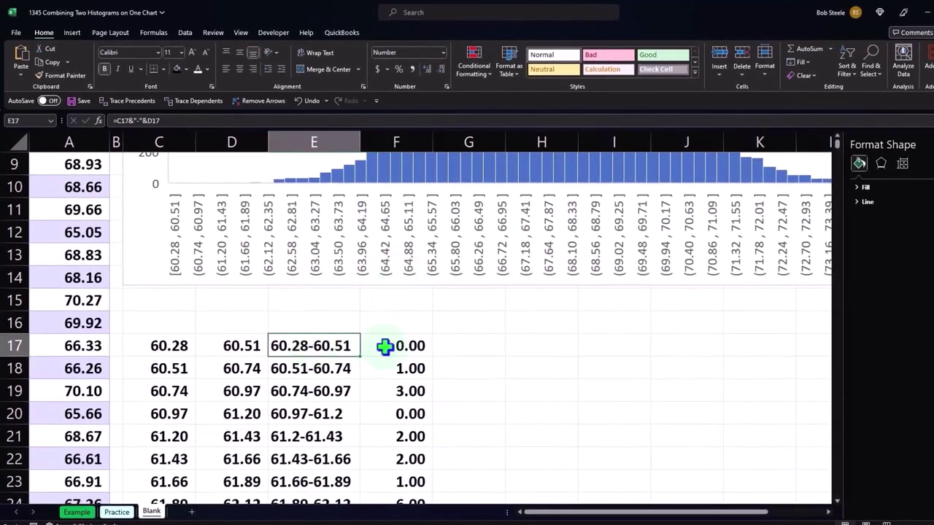
click(386, 346)
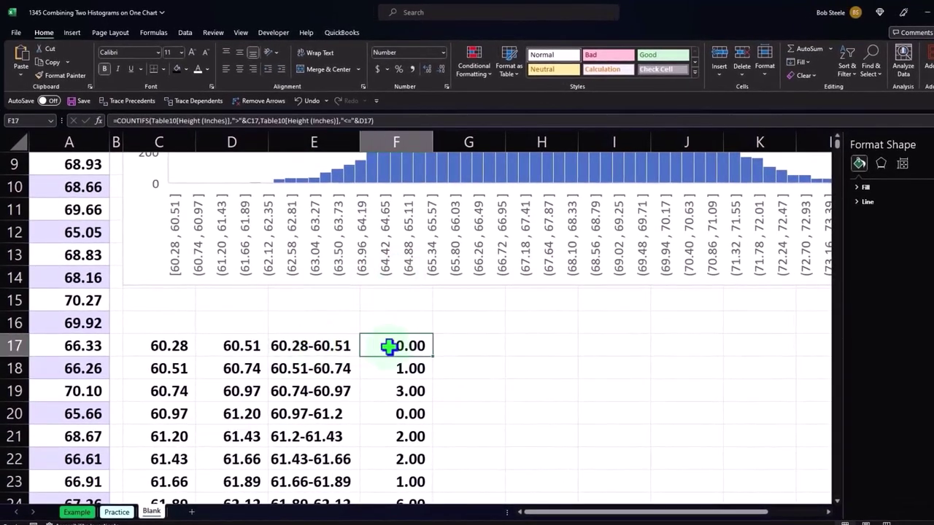
Step: Select the bin labels and their counts in columns E and F, from row 17 through row 81
mouse_move(295, 348)
mouse_down()
mouse_move(409, 502)
mouse_move(434, 471)
mouse_move(435, 515)
mouse_move(435, 471)
mouse_move(384, 500)
mouse_move(379, 469)
mouse_move(419, 442)
mouse_up()
scroll(472, 421, up, 4)
scroll(472, 421, up, 16)
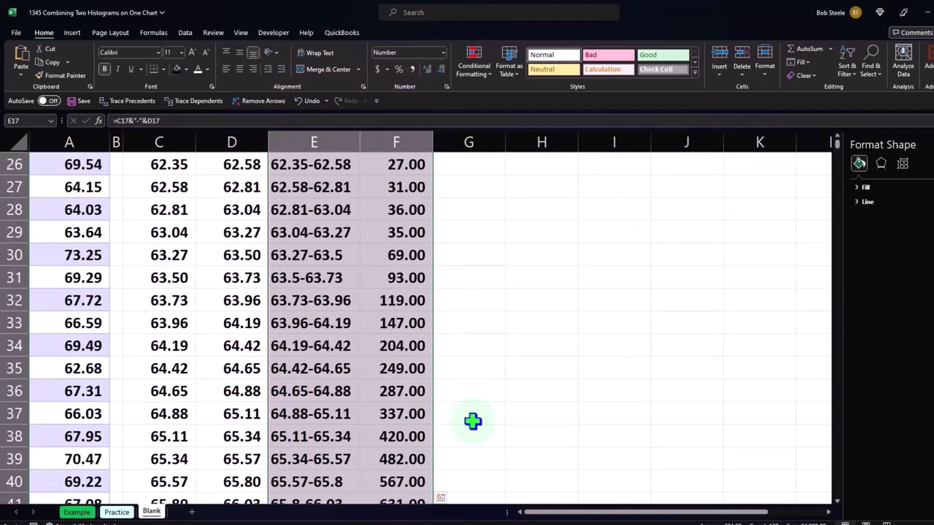
scroll(472, 421, down, 1)
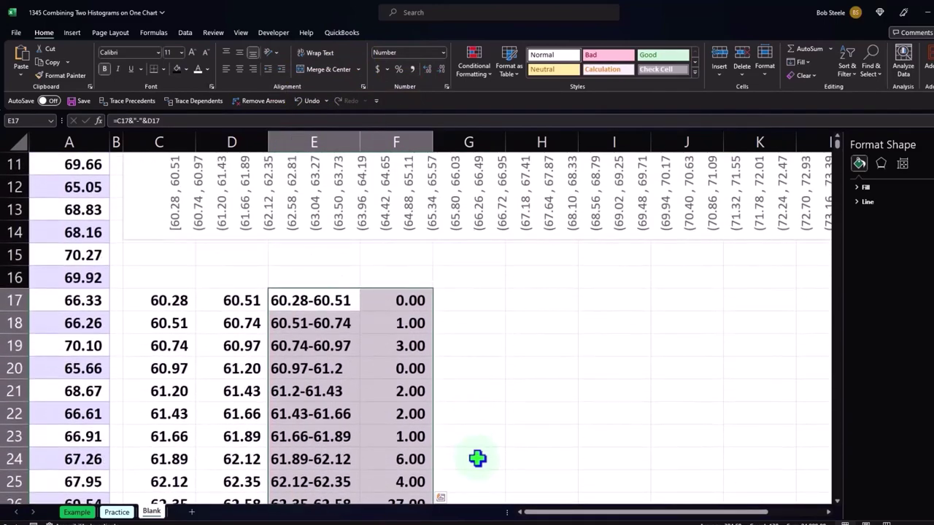
Step: Try charting the selected bin labels and counts as a histogram, and delete that chart
click(70, 33)
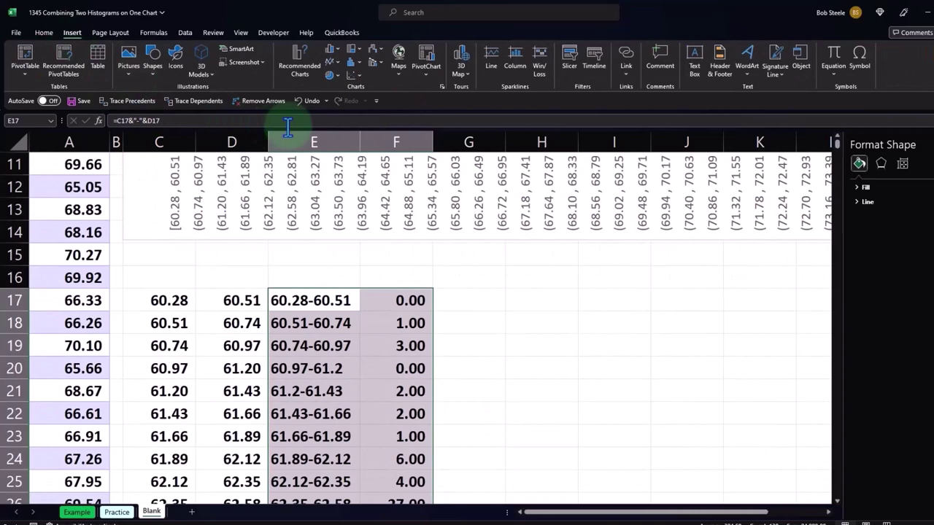
click(355, 65)
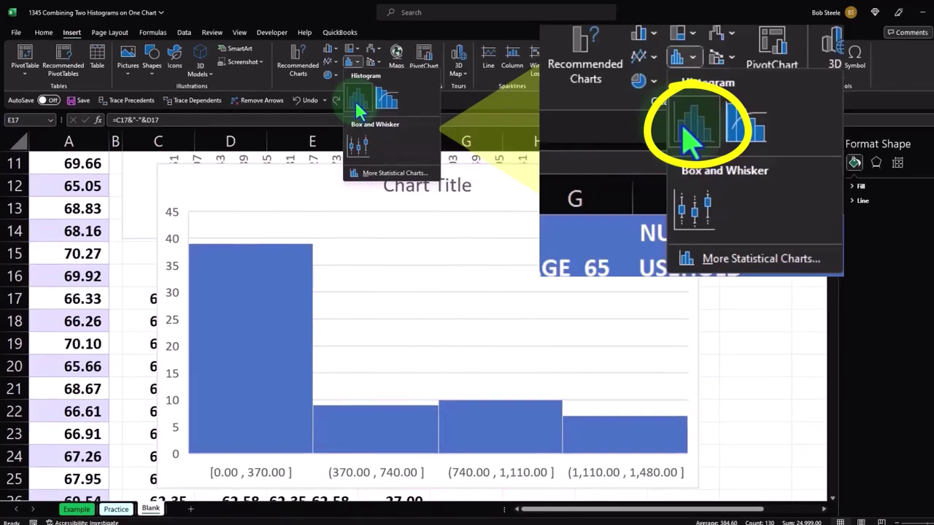
click(358, 104)
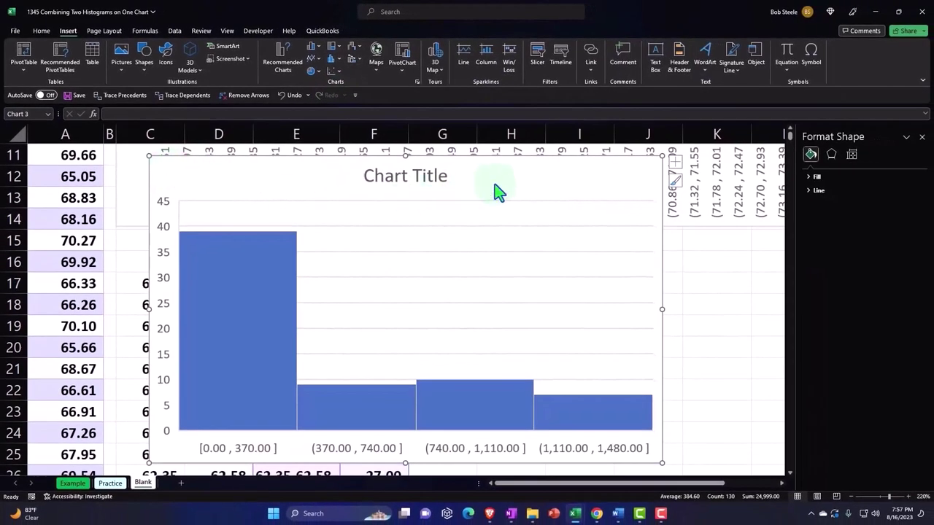
click(505, 182)
key(Delete)
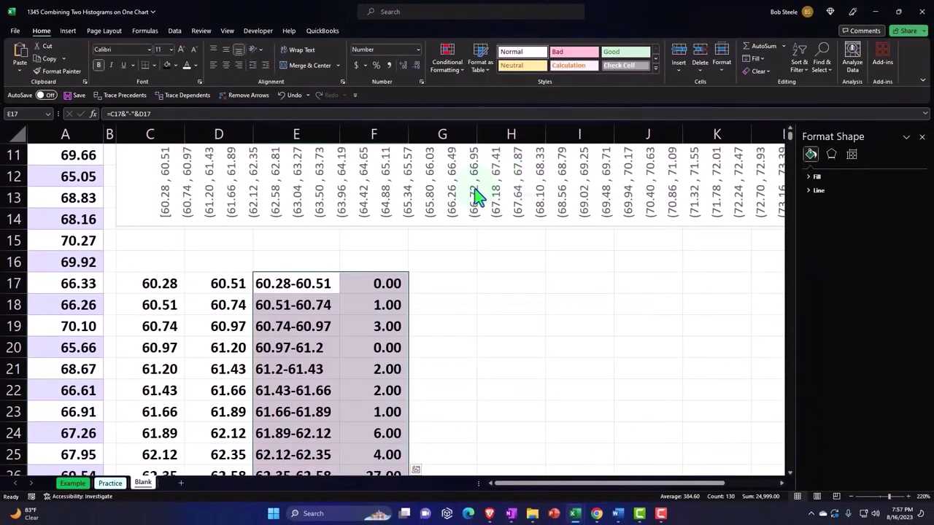
Step: Insert a 2-D clustered column chart from the selected labels and counts and place it beside the data
click(66, 37)
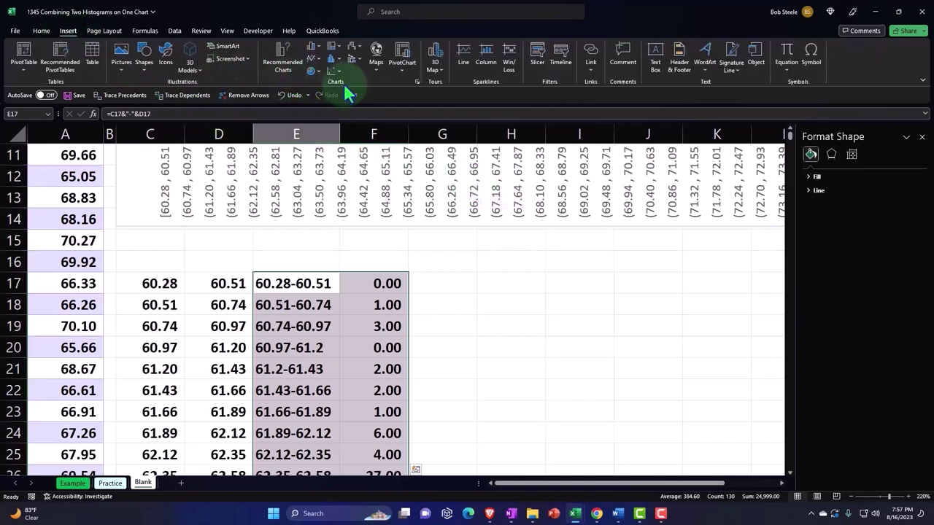
click(321, 51)
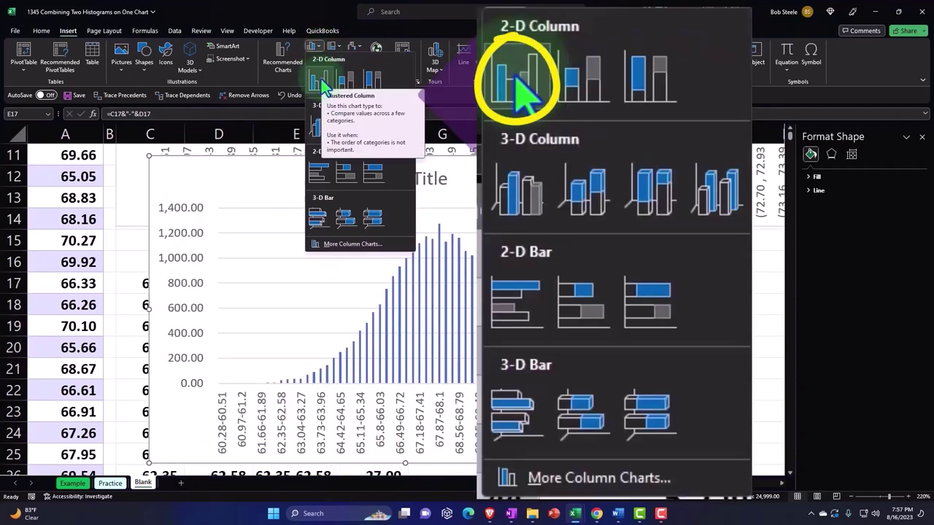
click(321, 79)
drag(209, 173, 496, 273)
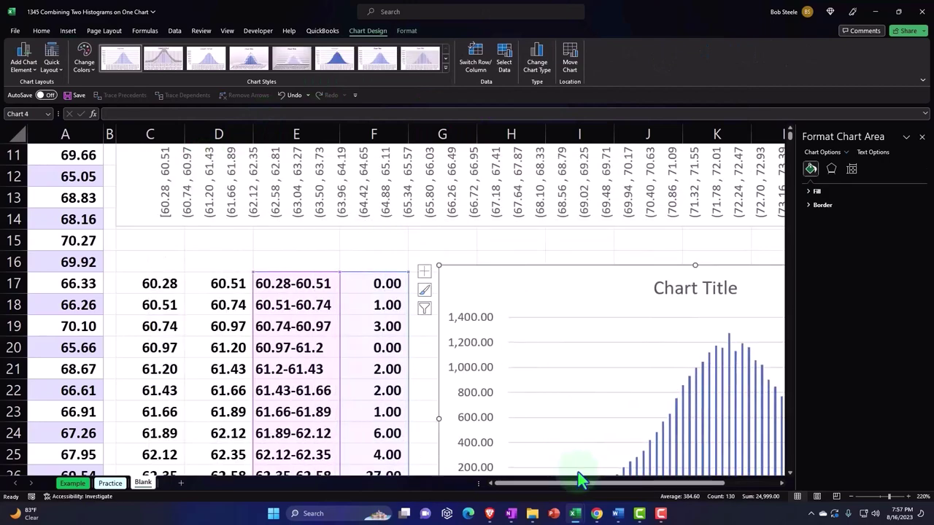
Step: Close the formatting pane and enlarge the column chart to about column Q and row 35
drag(578, 481, 650, 485)
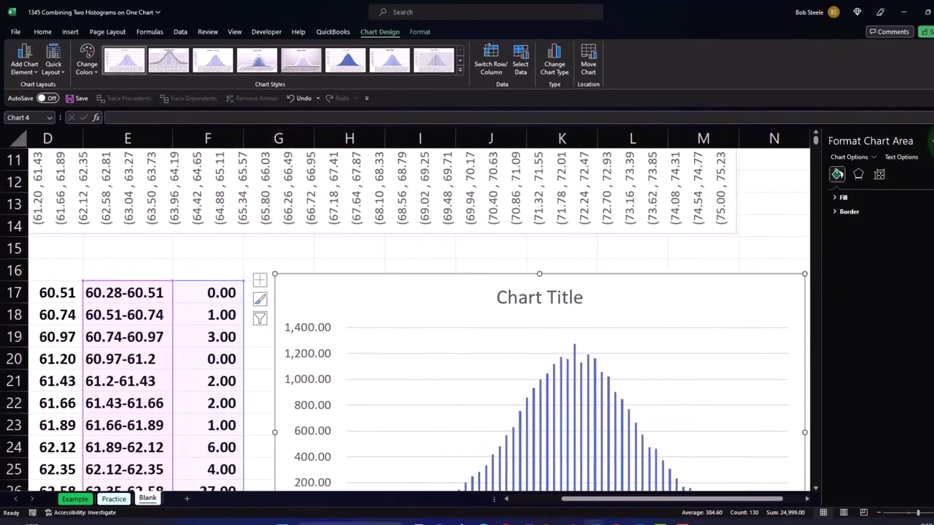
click(926, 137)
scroll(803, 307, down, 1)
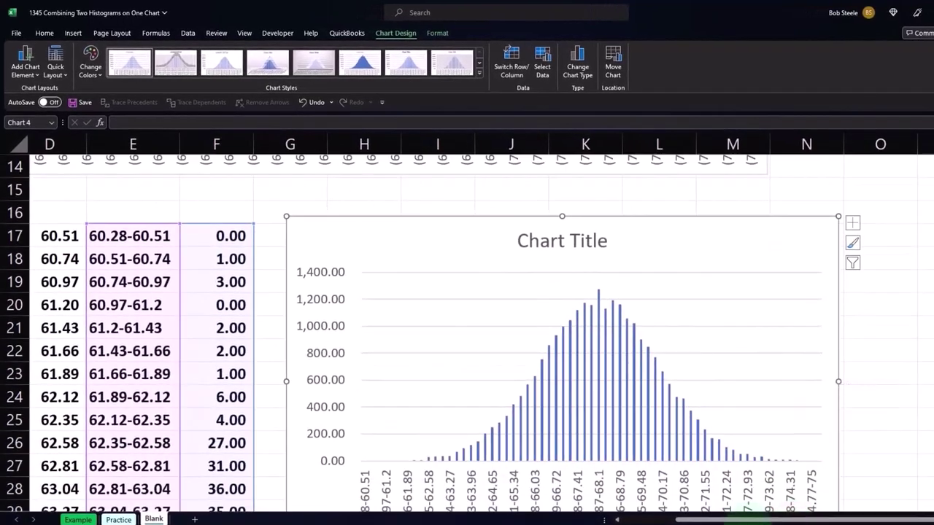
scroll(790, 504, right, 1)
scroll(786, 411, down, 3)
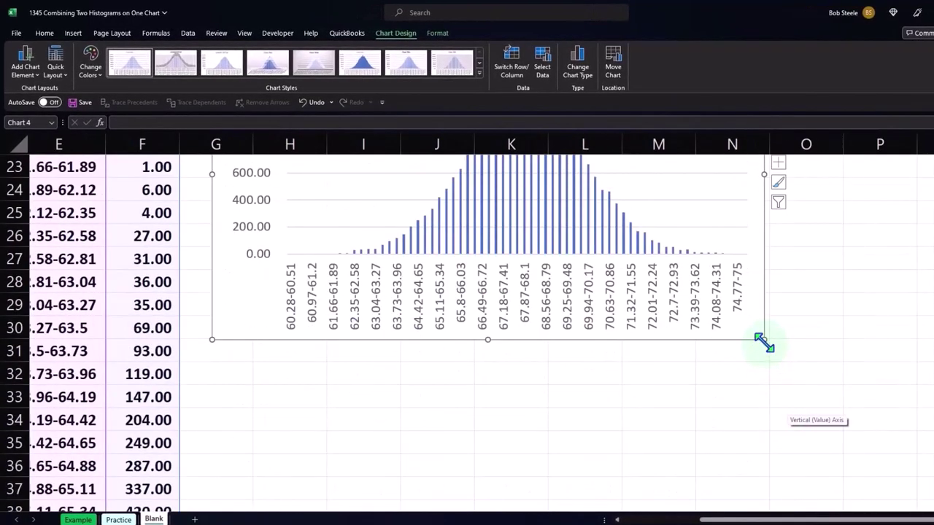
drag(764, 340, 933, 452)
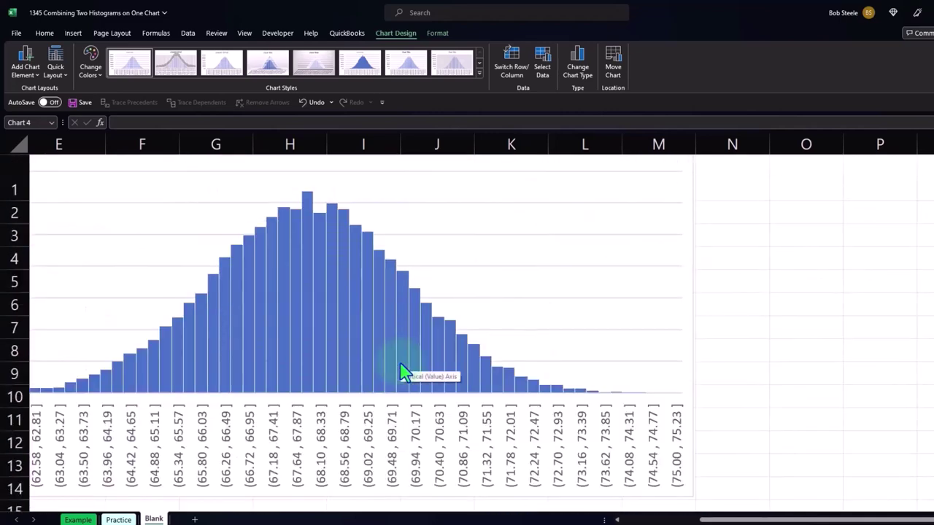
Step: Move the original histogram so its left edge lines up with the column chart below, near column G
click(692, 248)
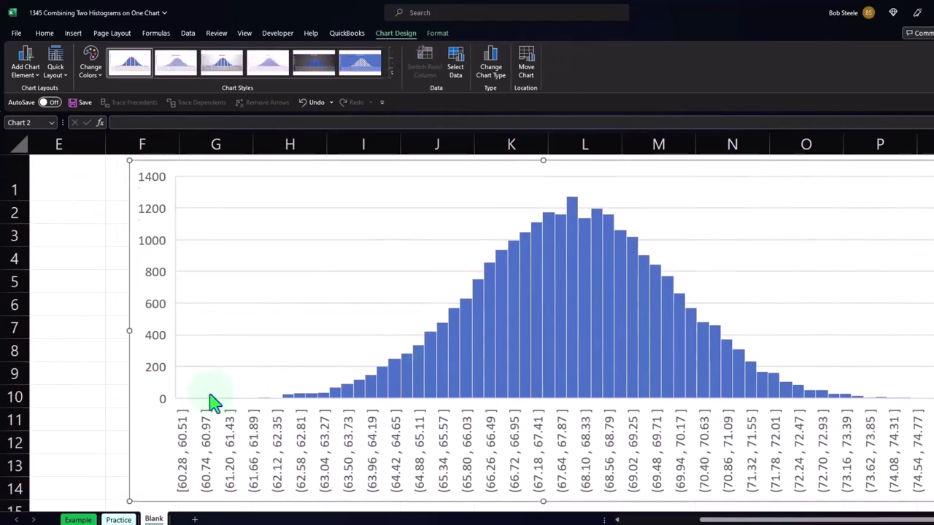
scroll(204, 380, down, 3)
drag(143, 283, 223, 287)
scroll(405, 324, up, 3)
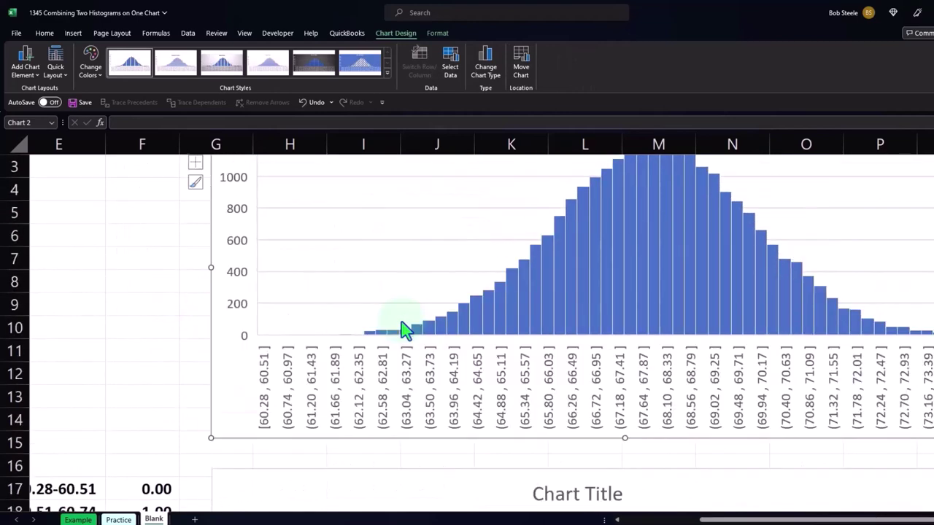
Step: Set the gap width of the column chart's bars to 10%
scroll(406, 328, down, 2)
scroll(406, 328, down, 5)
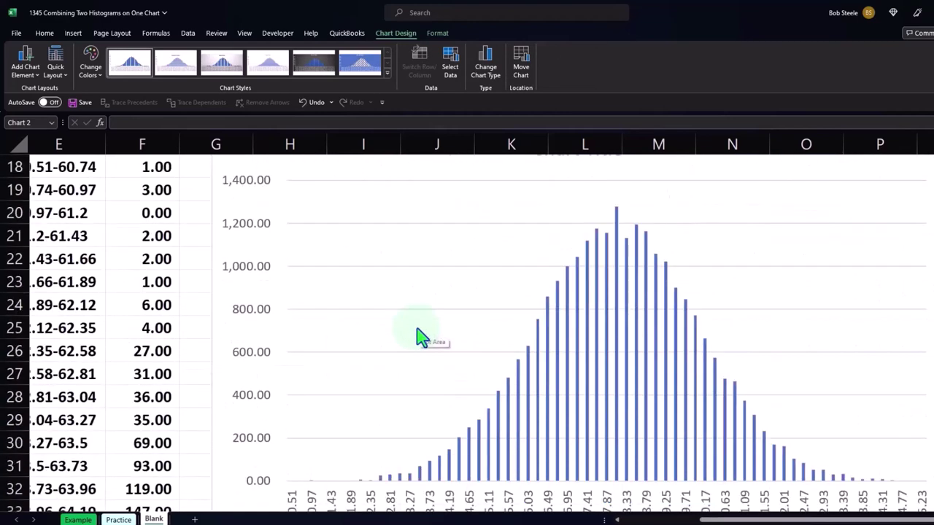
click(568, 307)
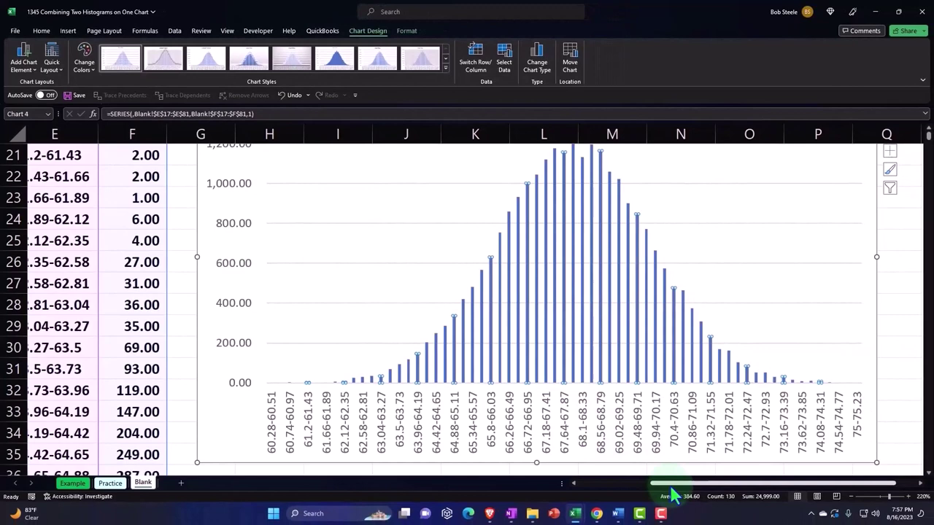
scroll(666, 487, right, 2)
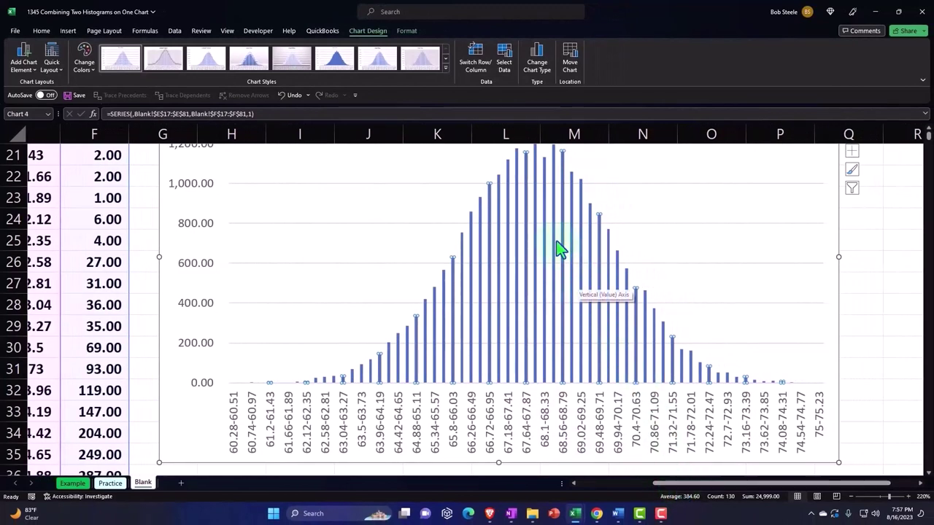
double_click(553, 230)
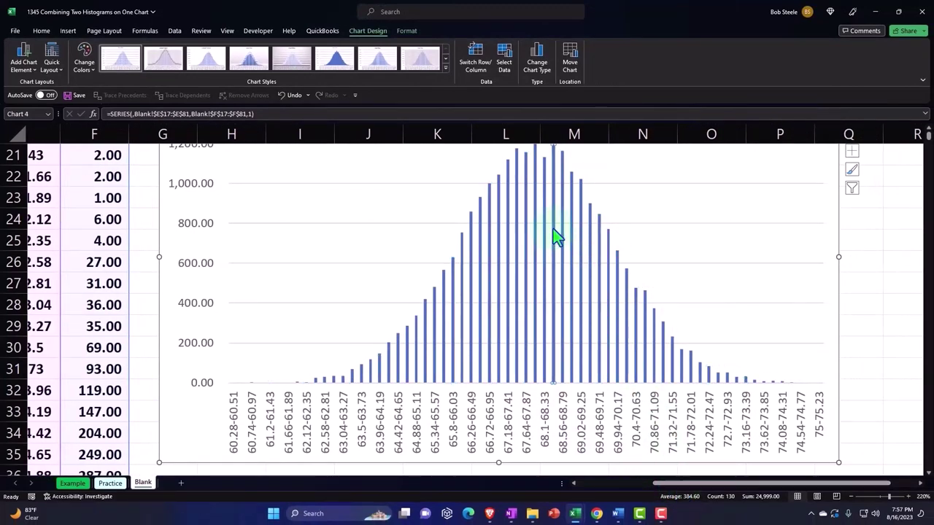
click(537, 223)
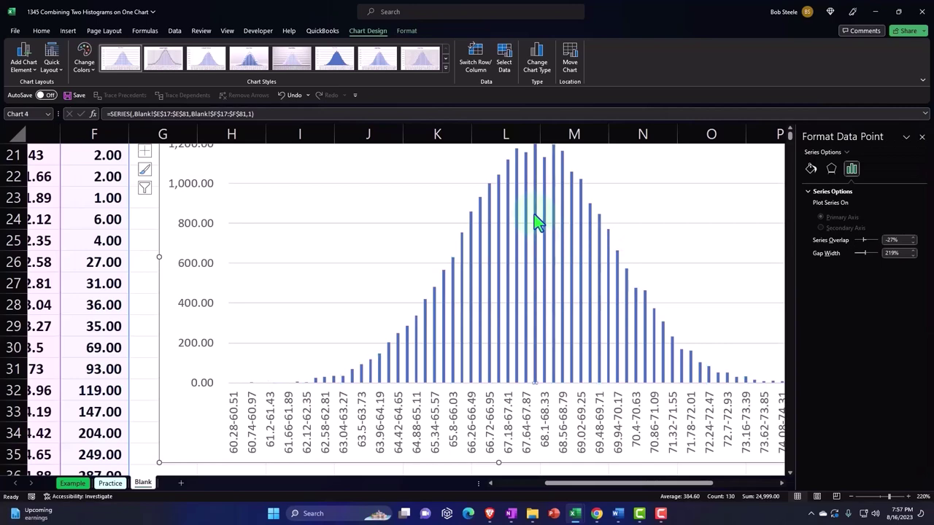
scroll(538, 251, up, 1)
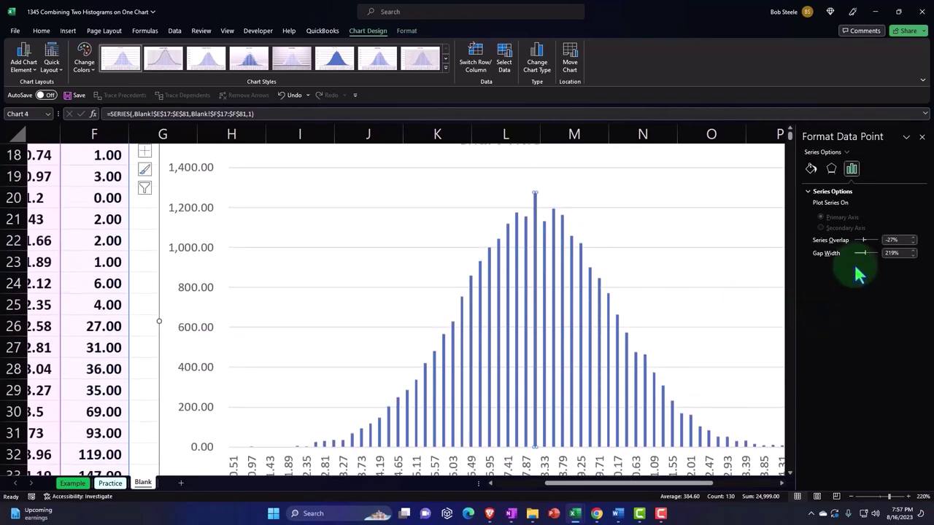
click(898, 253)
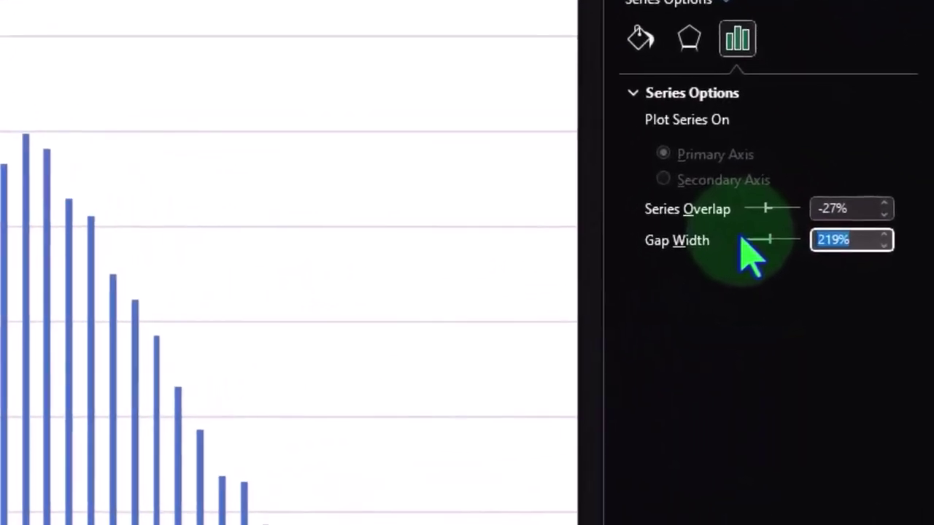
text(10)
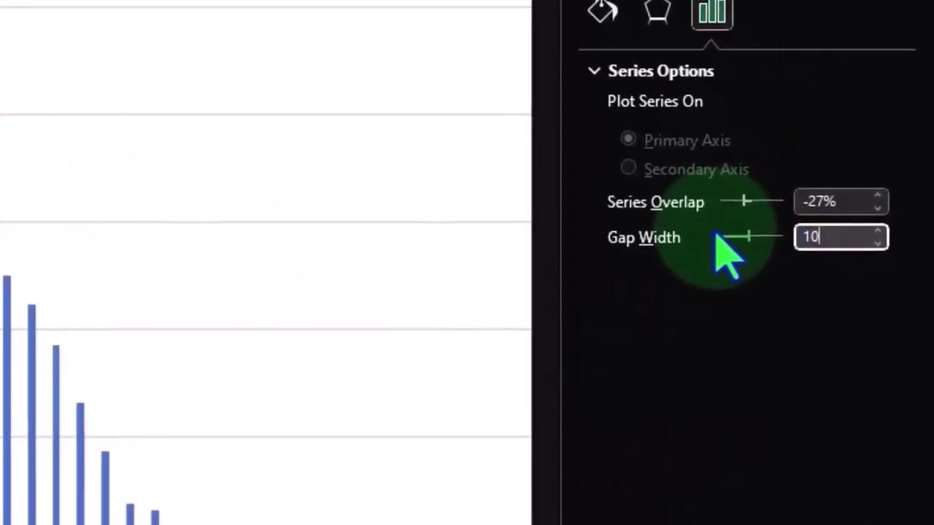
key(Return)
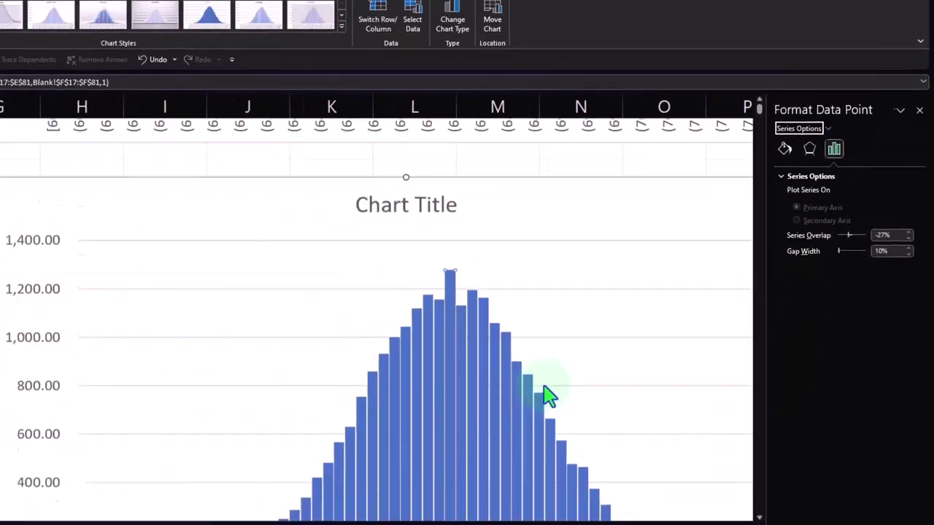
Step: Add data labels at the outside end of the bars in the lower column chart
scroll(631, 252, up, 2)
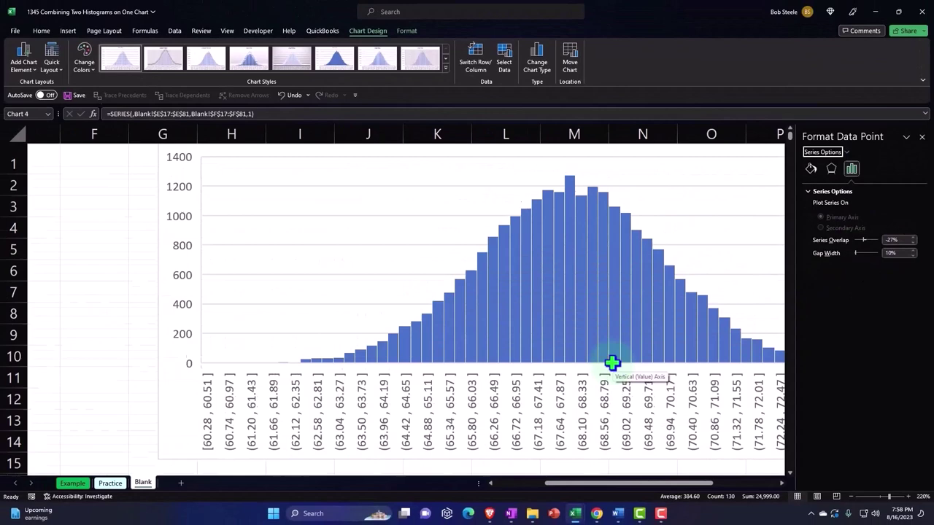
scroll(611, 363, down, 5)
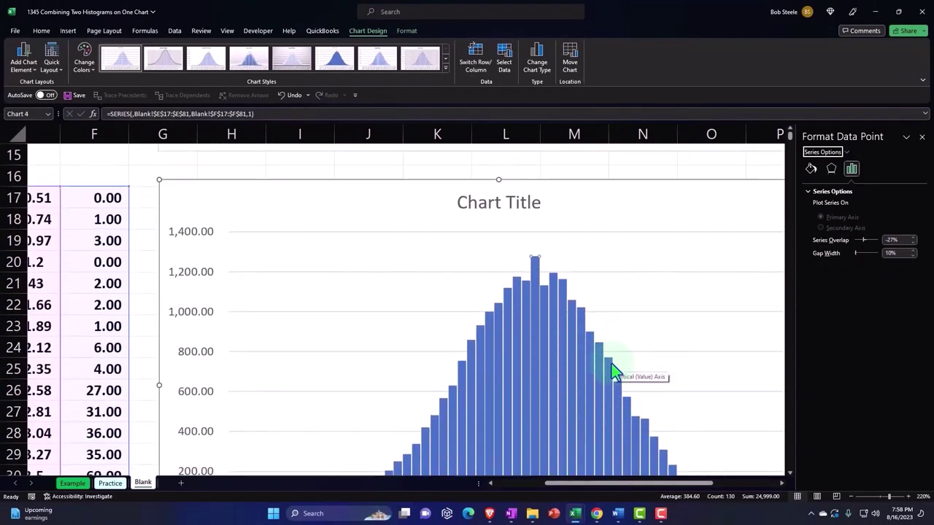
click(403, 198)
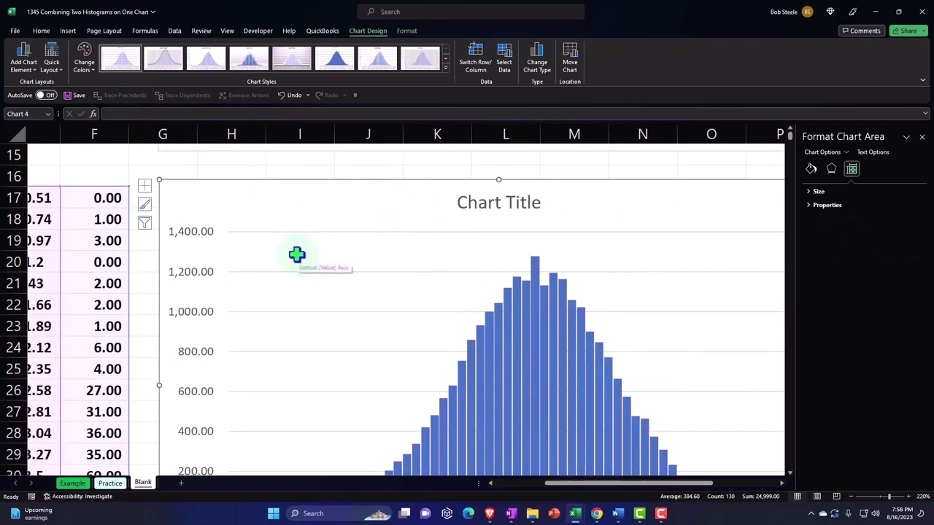
scroll(297, 254, down, 1)
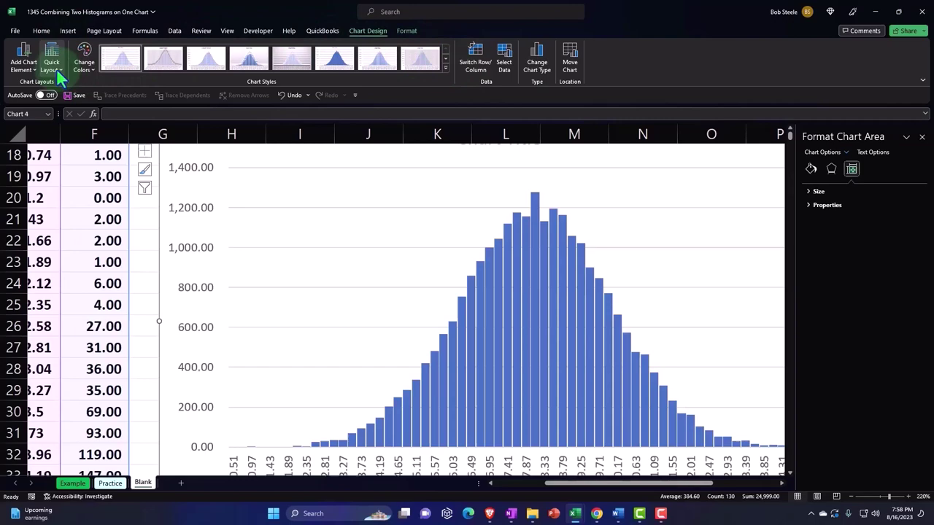
click(26, 64)
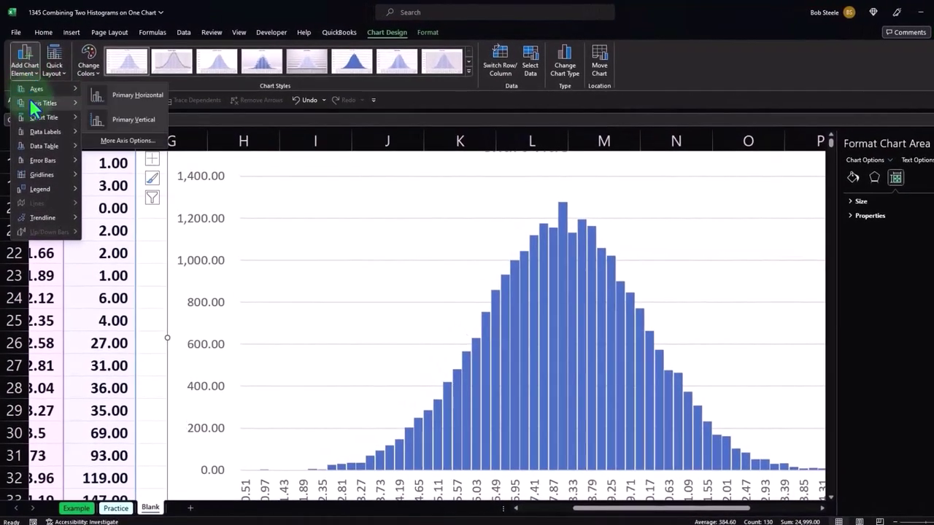
mouse_move(35, 134)
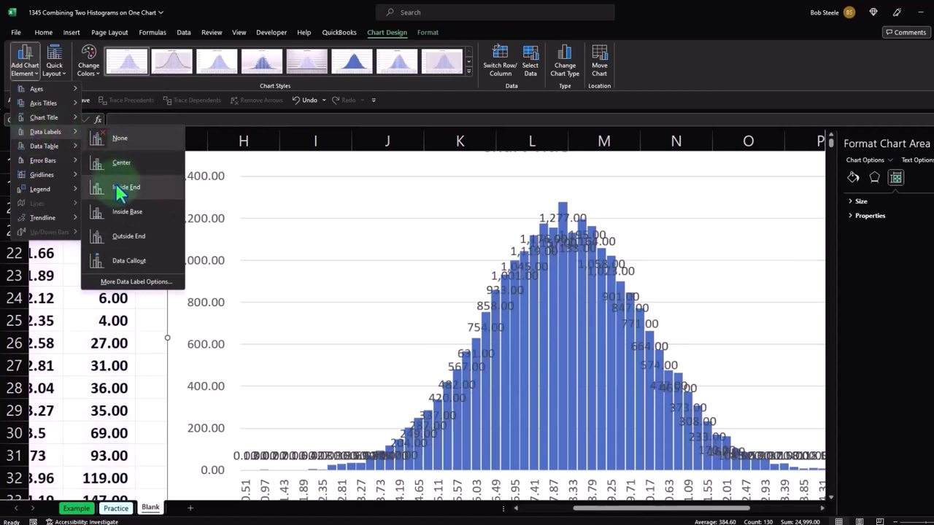
click(130, 237)
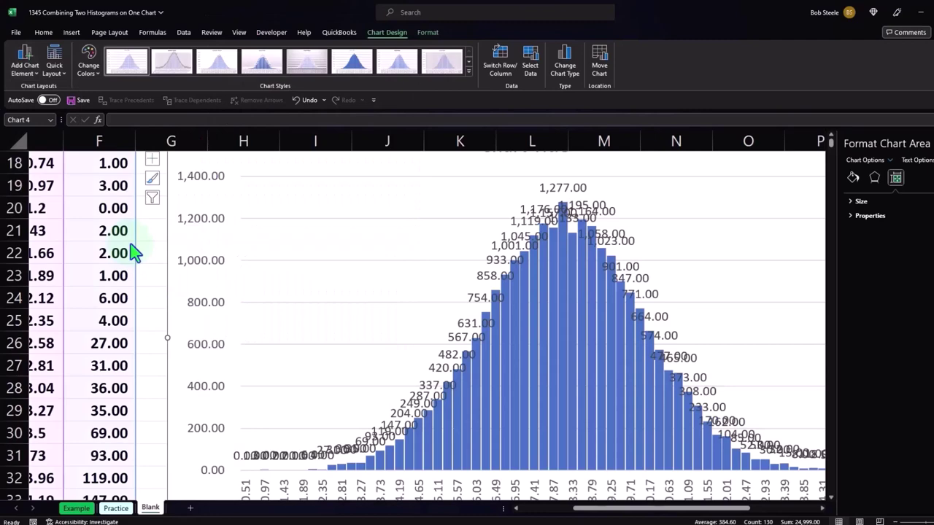
Step: Enlarge the column chart to about column T and row 36
drag(632, 511, 713, 515)
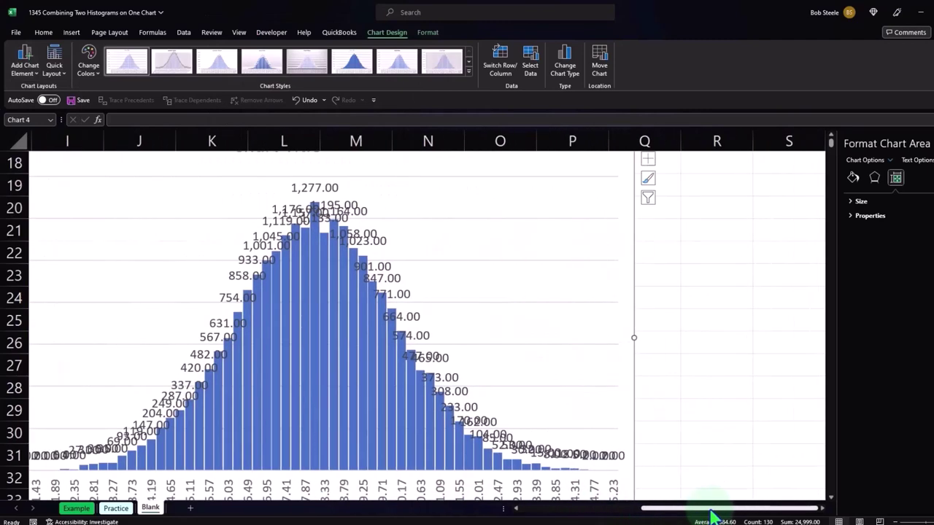
scroll(632, 416, down, 3)
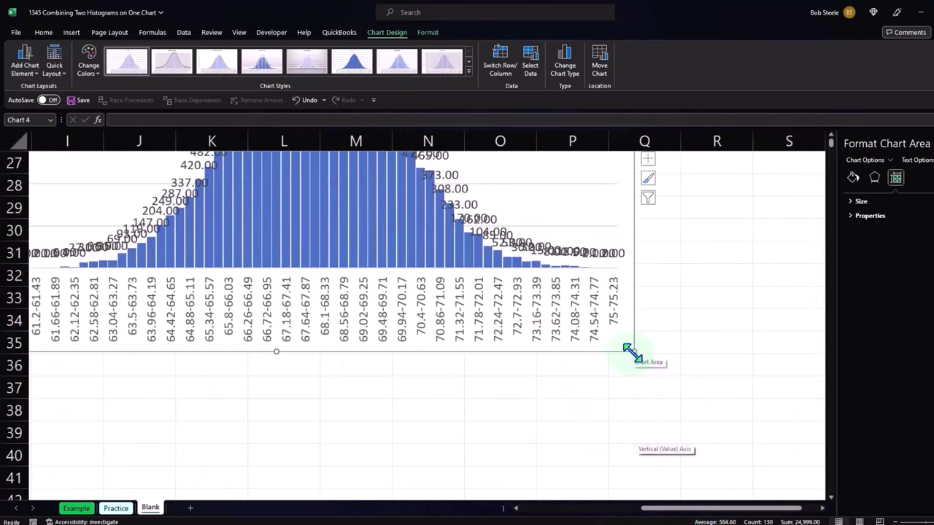
drag(629, 352, 789, 363)
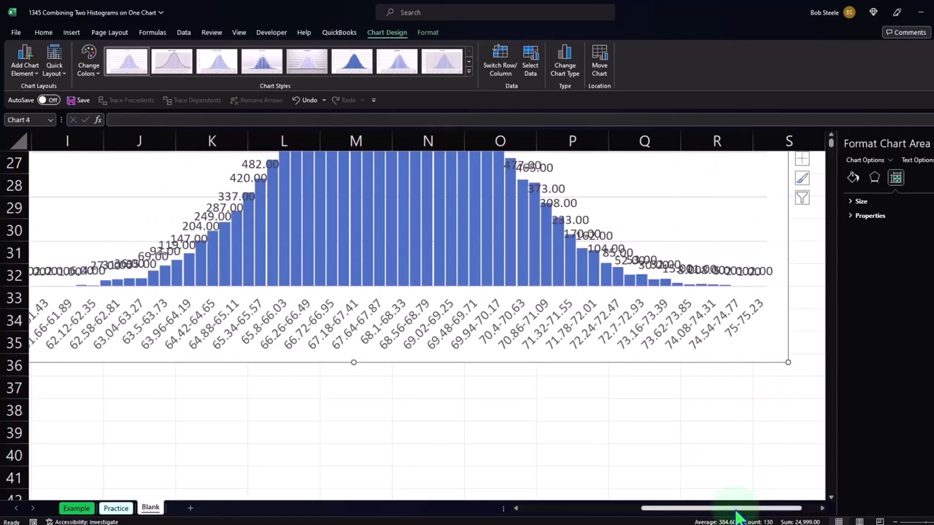
drag(737, 517, 792, 513)
drag(716, 363, 735, 346)
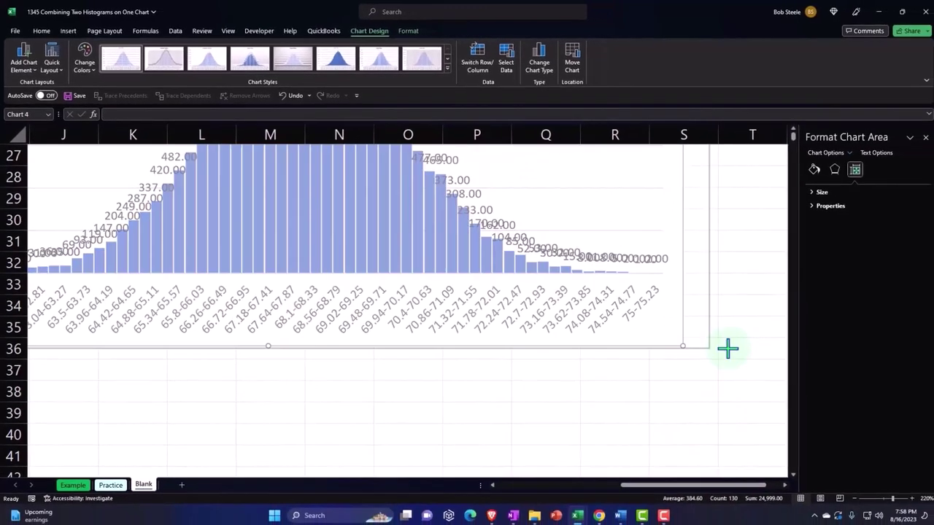
Step: Widen the column chart to about column V and close the chart formatting pane
scroll(521, 438, up, 2)
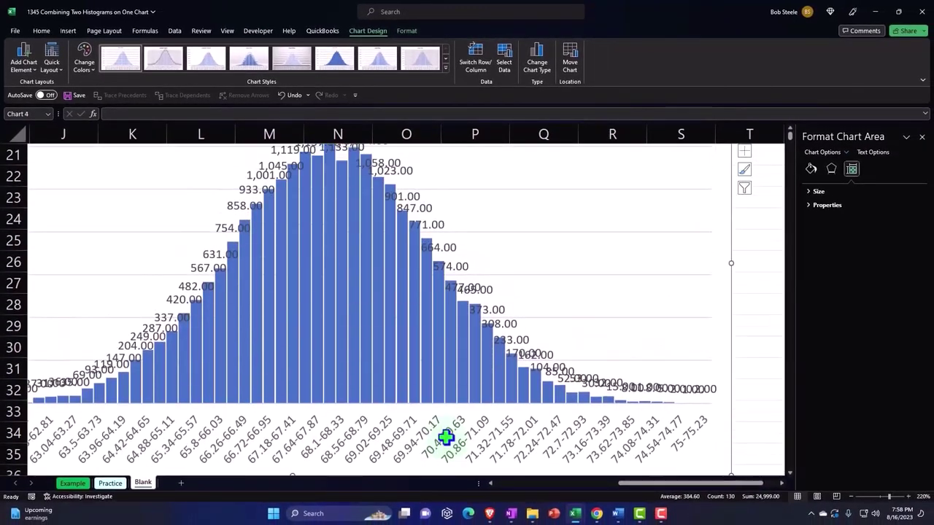
scroll(446, 437, up, 1)
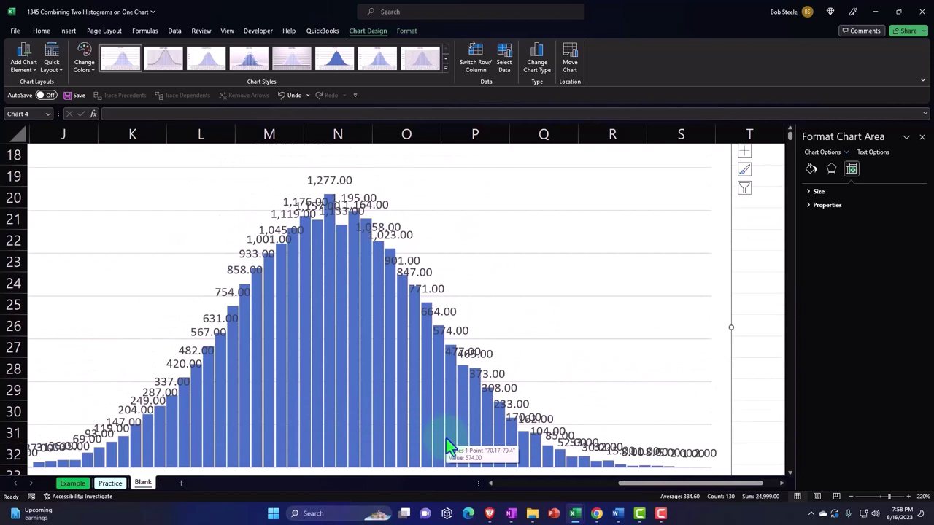
click(337, 182)
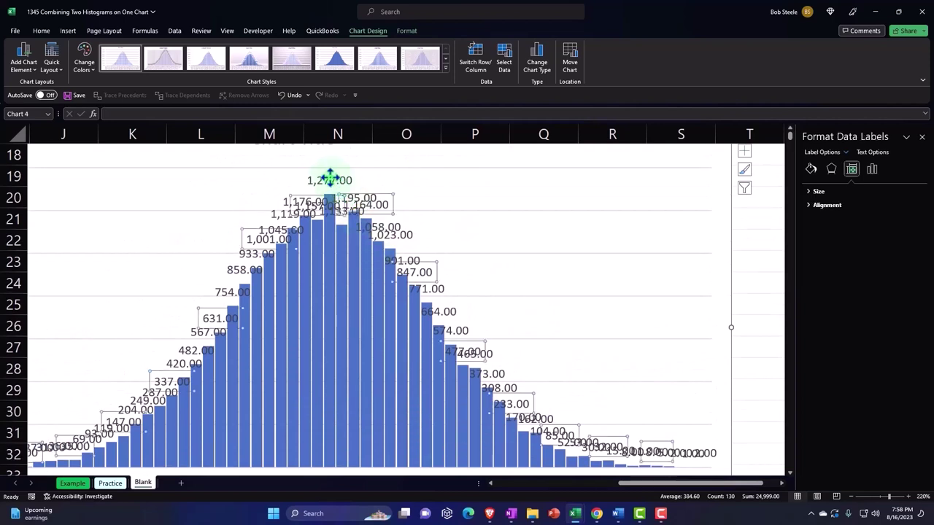
key(Escape)
click(329, 179)
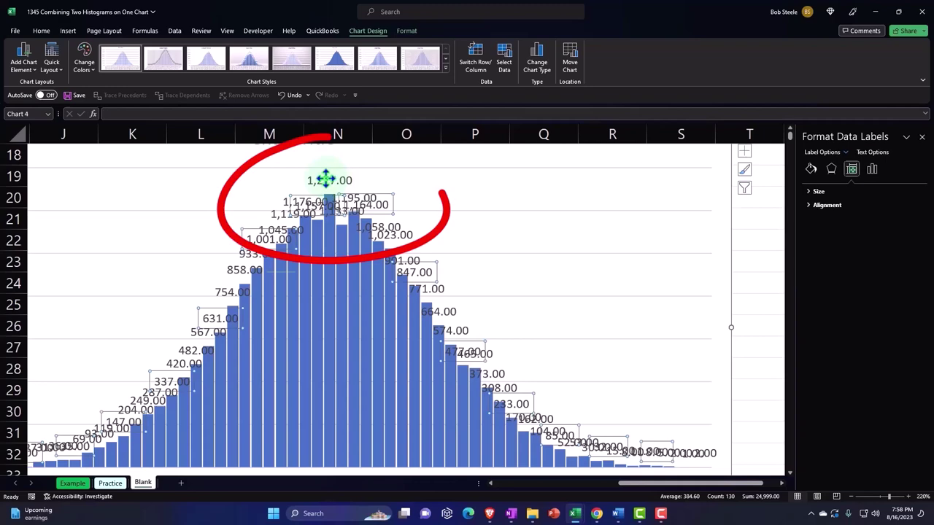
click(330, 179)
scroll(686, 448, down, 2)
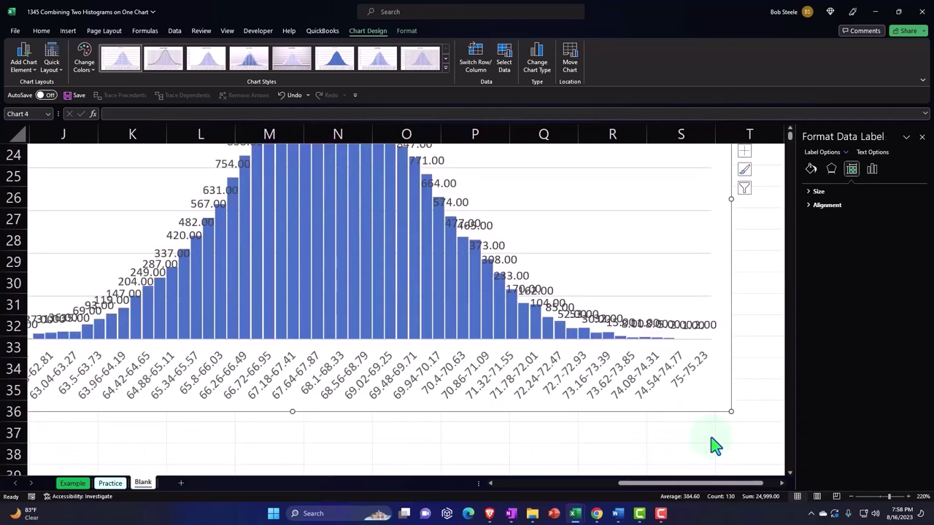
scroll(692, 489, right, 1)
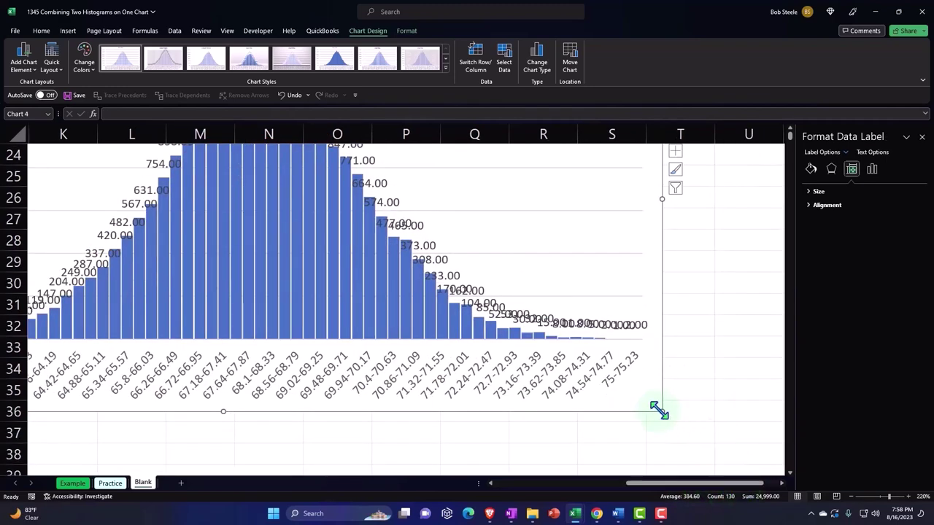
drag(660, 411, 759, 416)
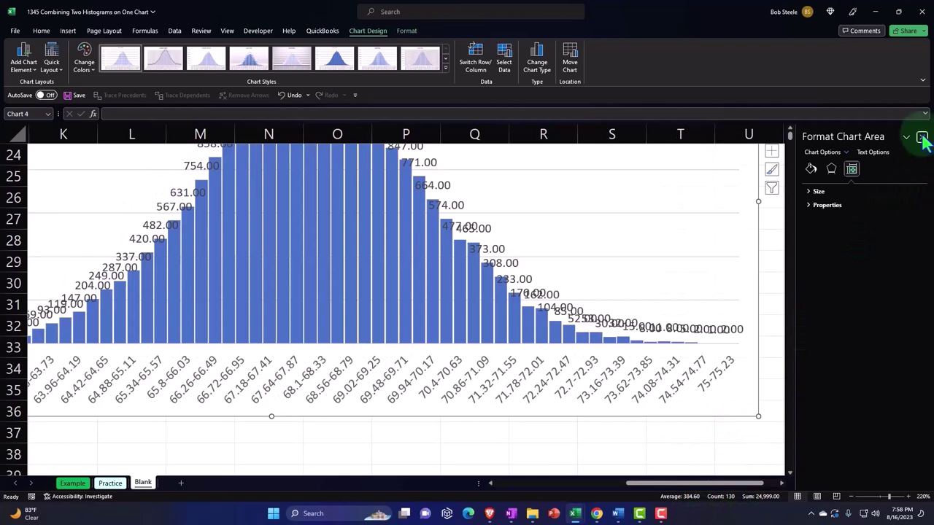
click(922, 137)
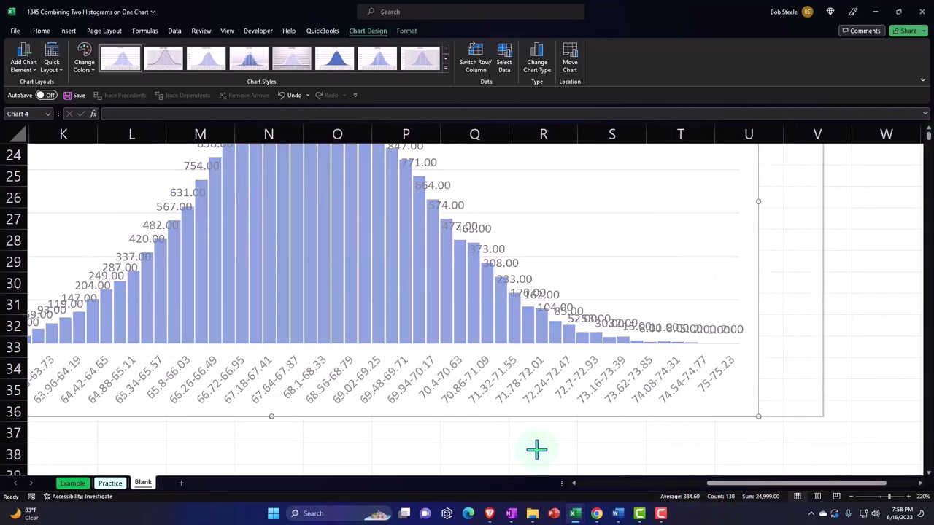
click(480, 438)
Step: Enlarge the column chart further to about column X and row 37
scroll(478, 440, down, 1)
scroll(478, 440, down, 3)
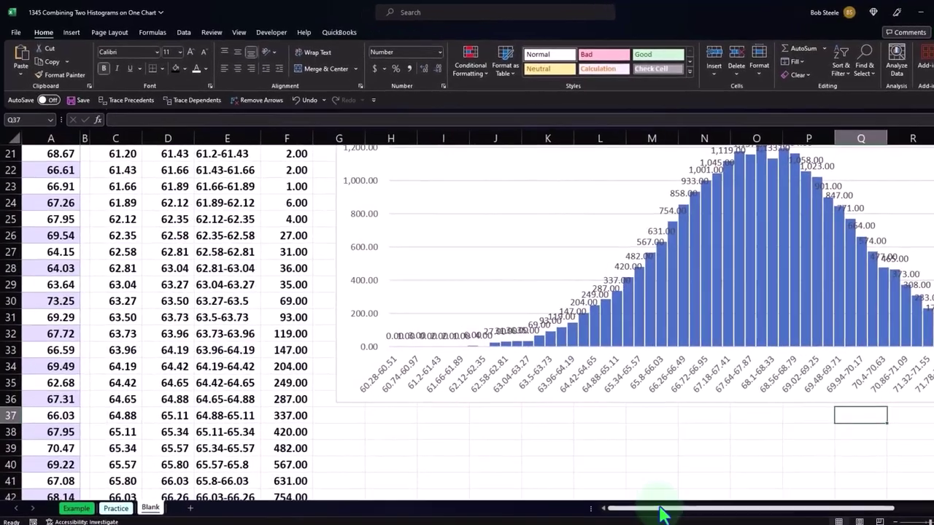
drag(646, 494, 779, 495)
click(907, 410)
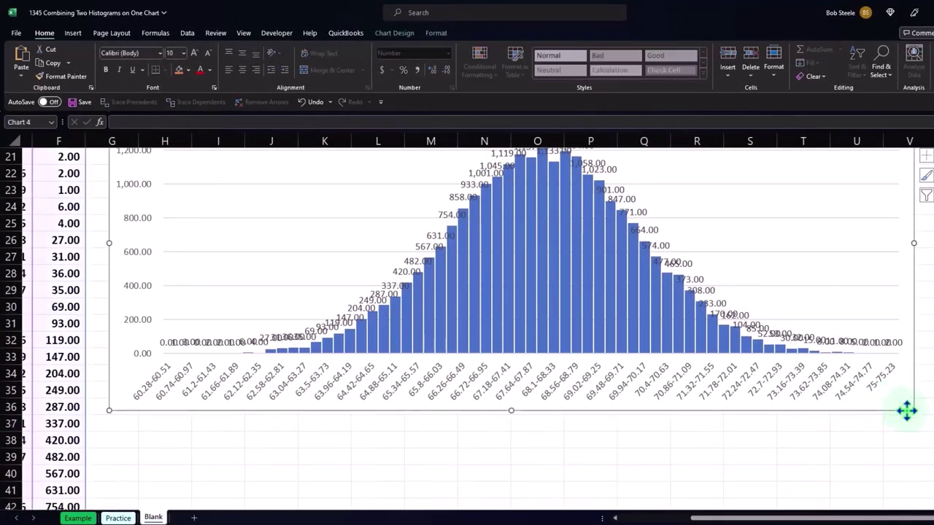
drag(915, 412, 933, 426)
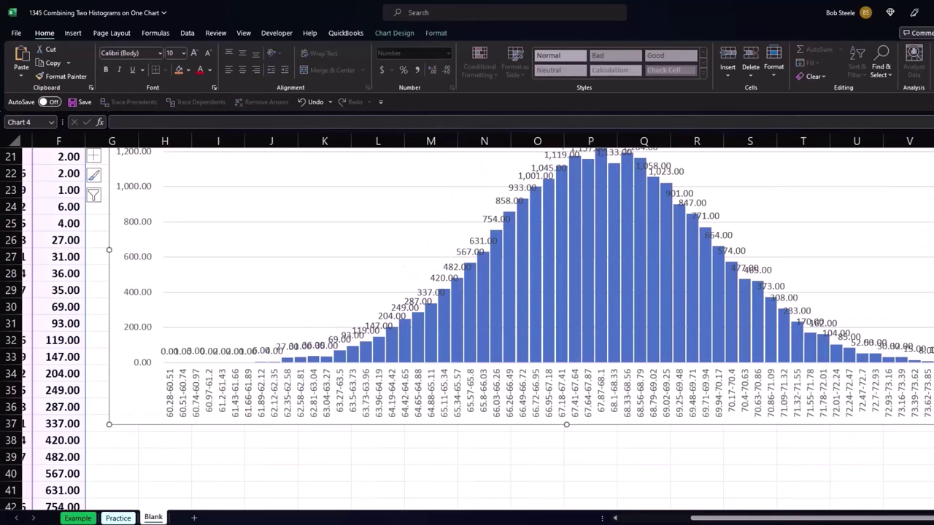
drag(839, 521, 849, 520)
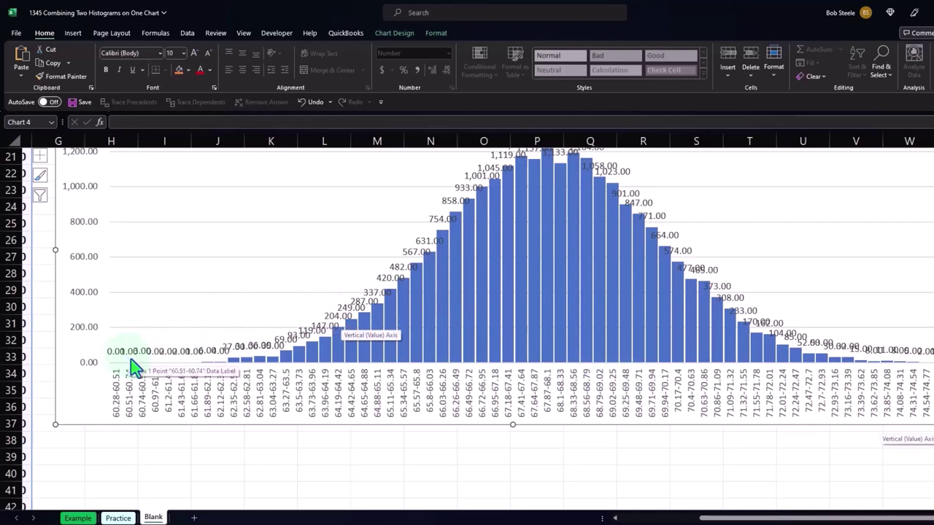
Step: Widen the original histogram above to about column X, matching the width of the column chart
key(Escape)
scroll(314, 344, up, 5)
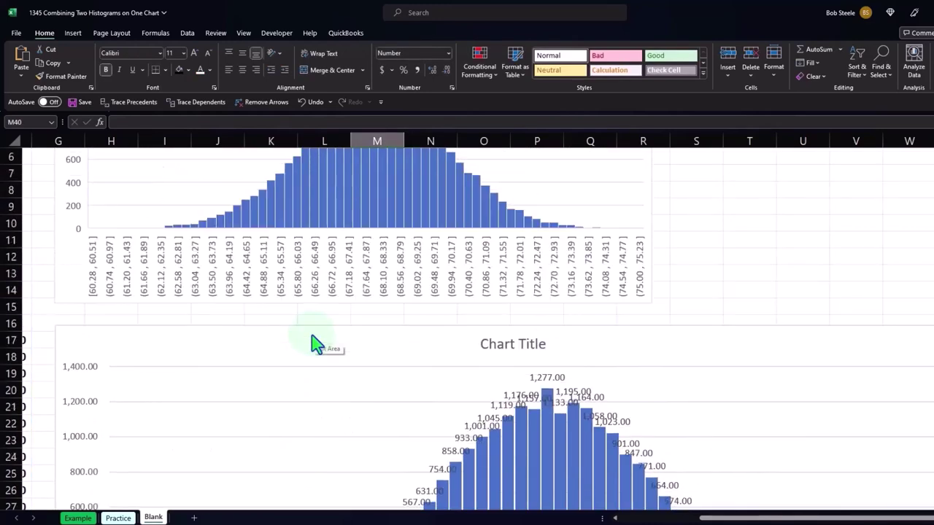
scroll(734, 289, up, 1)
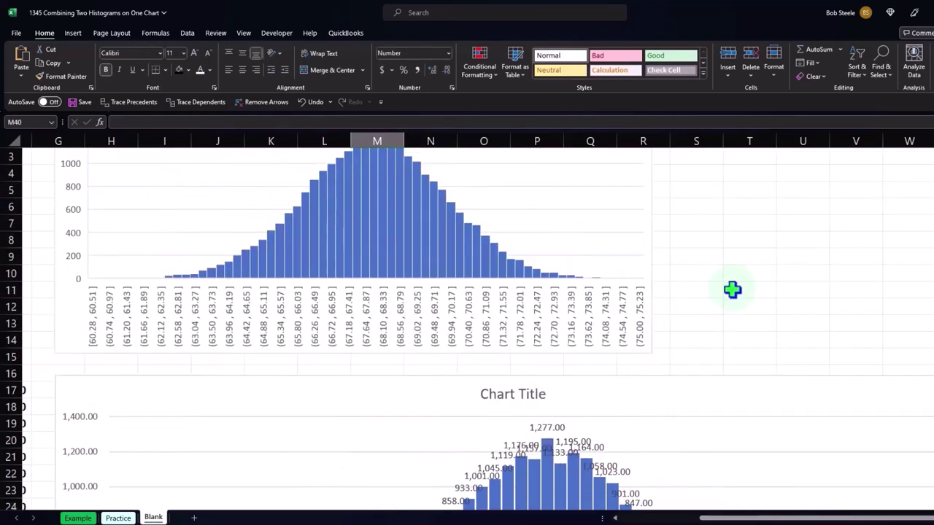
click(652, 352)
drag(665, 353, 933, 363)
scroll(595, 365, up, 1)
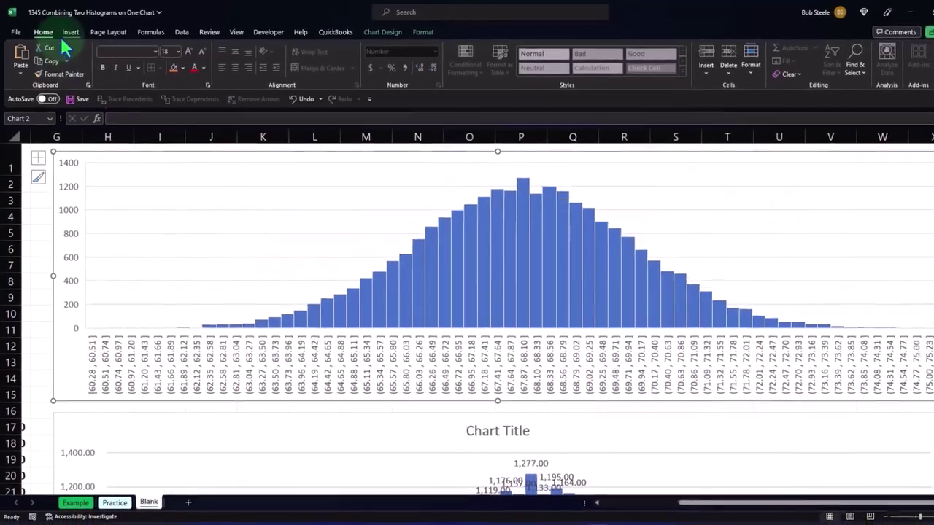
Step: Add data labels at the outside end of the bars in the original histogram
click(383, 32)
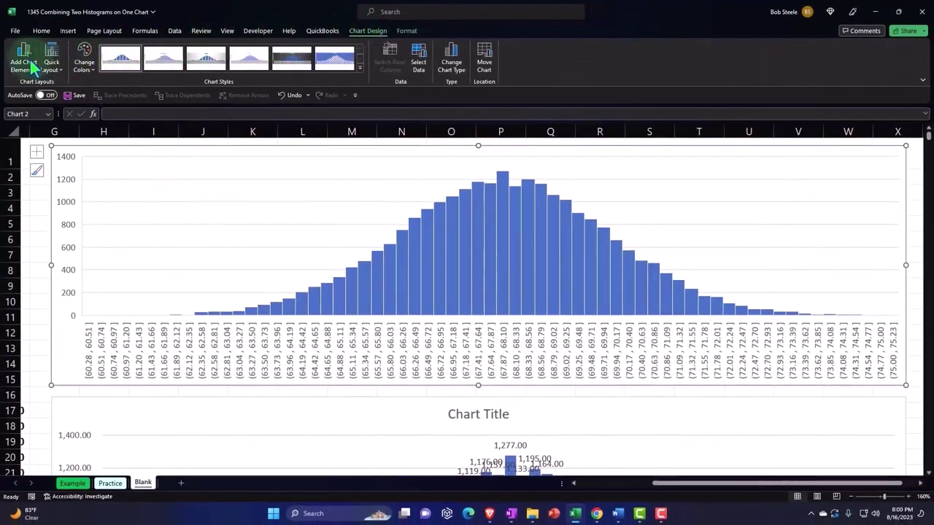
click(25, 66)
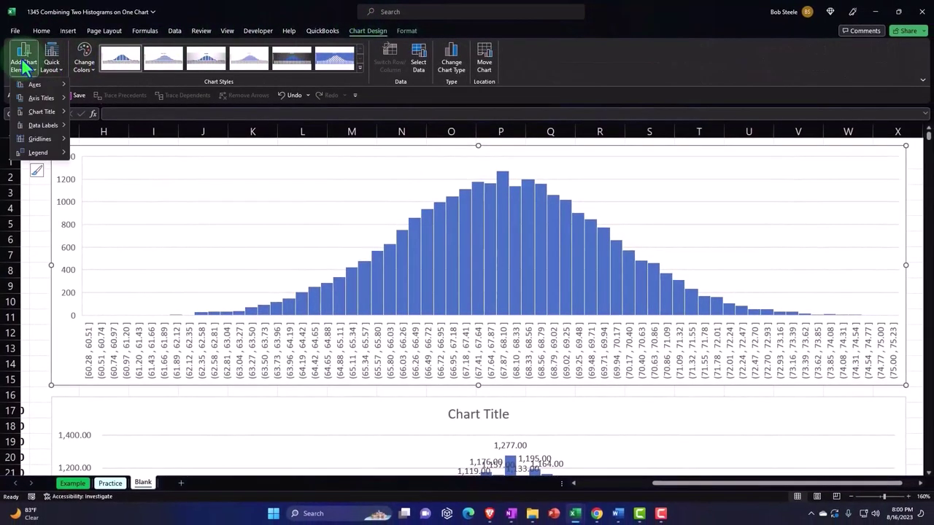
mouse_move(27, 99)
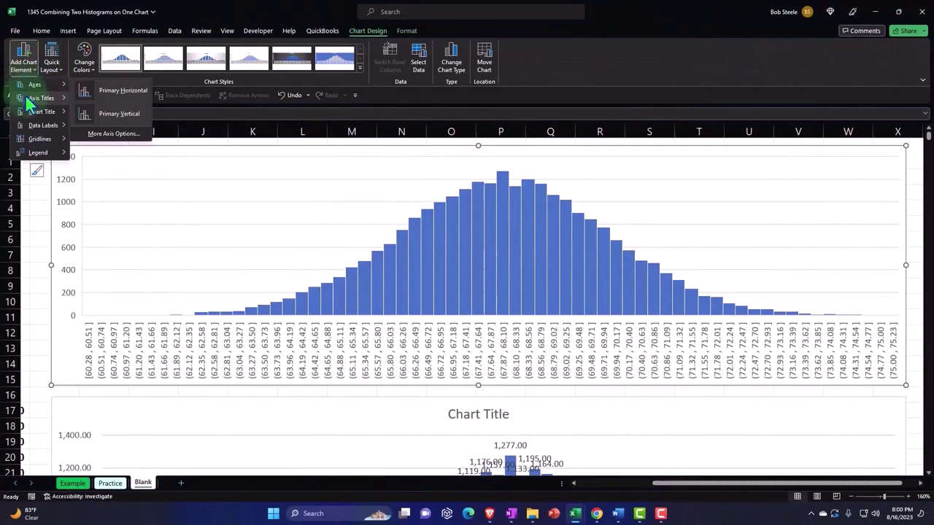
mouse_move(38, 127)
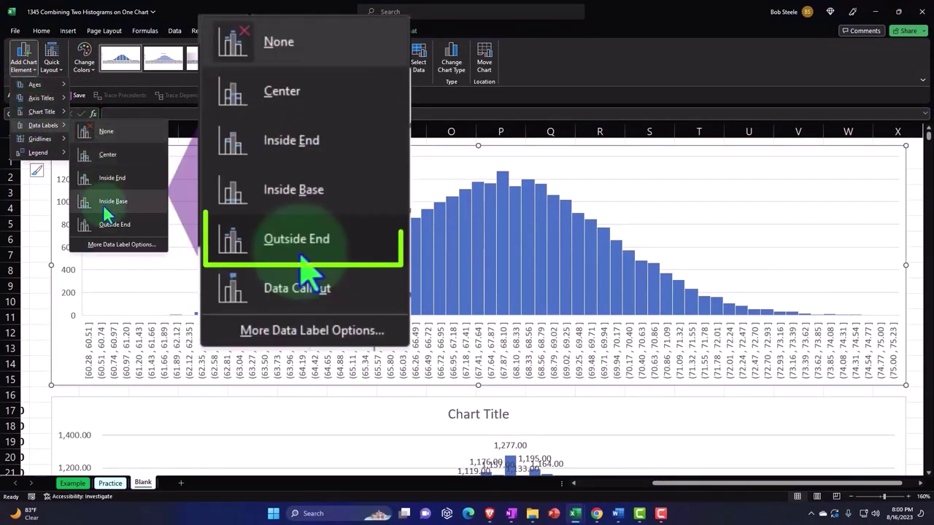
click(107, 225)
scroll(509, 343, down, 2)
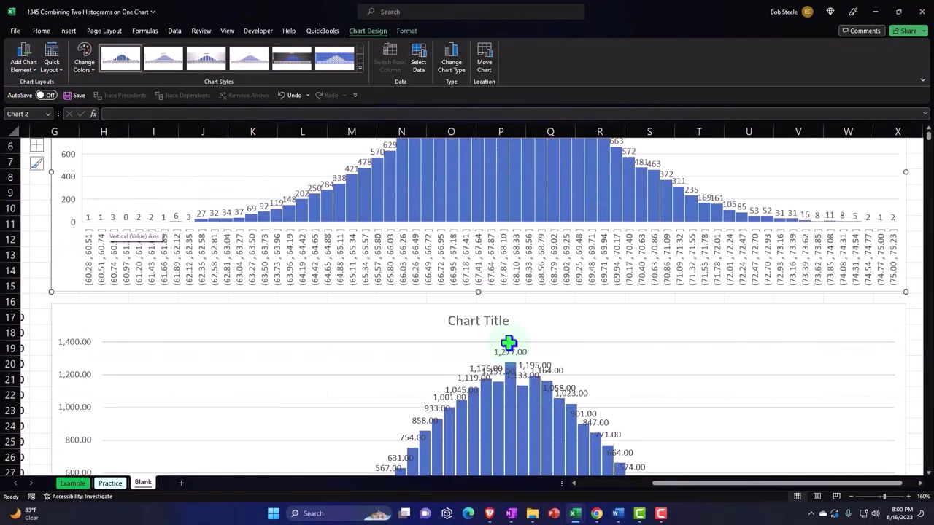
scroll(509, 343, up, 2)
mouse_move(518, 251)
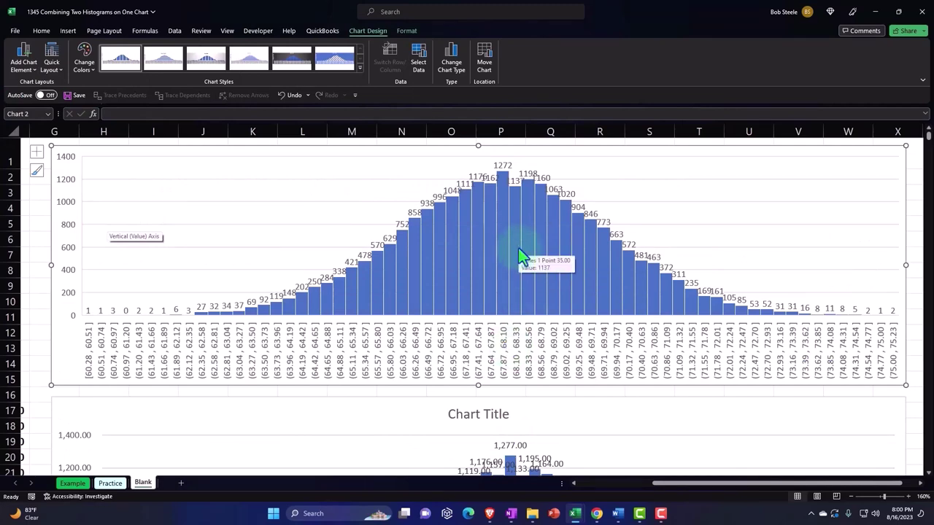
Step: Format the column chart's data labels as numbers with 0 decimal places and remove the chart title
scroll(518, 250, down, 4)
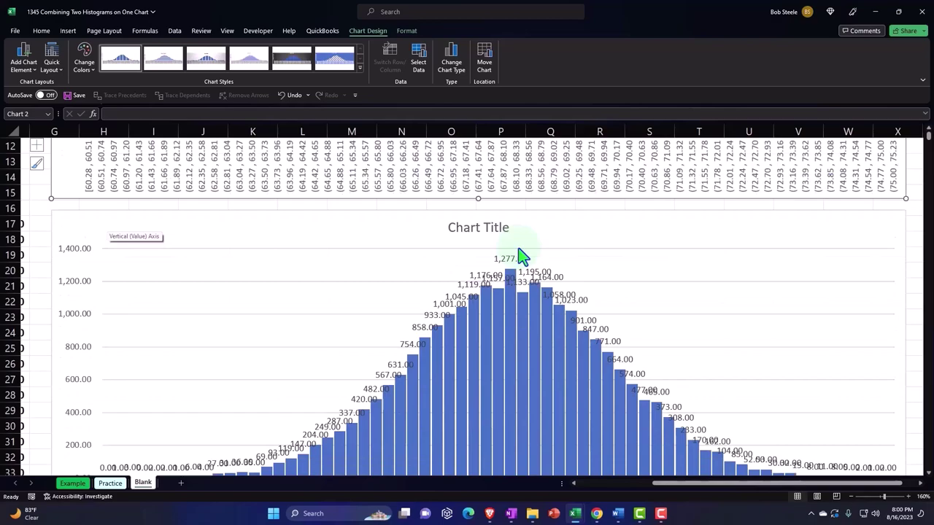
scroll(518, 250, down, 1)
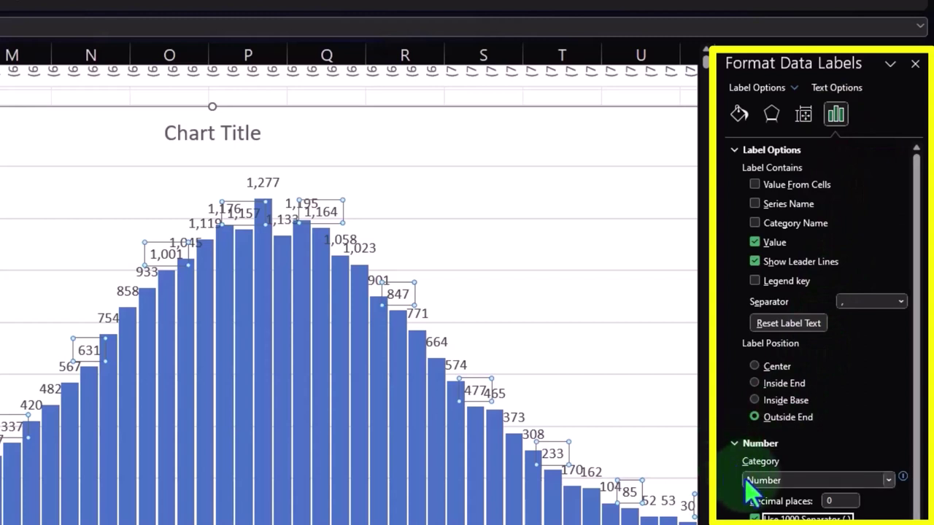
click(890, 485)
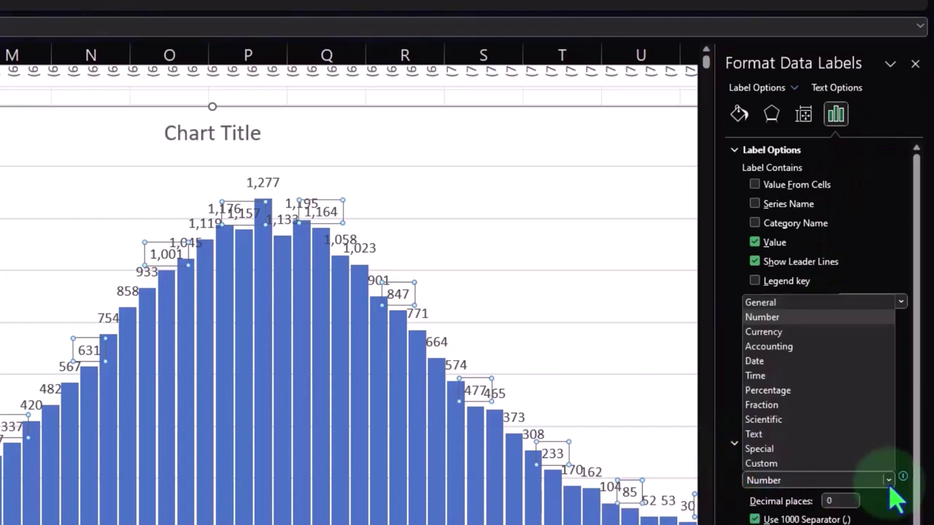
click(891, 486)
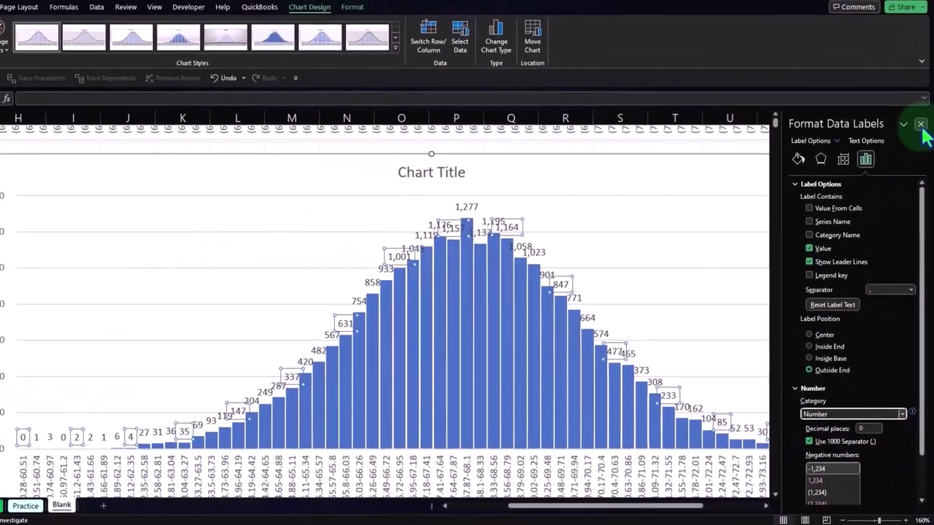
click(921, 125)
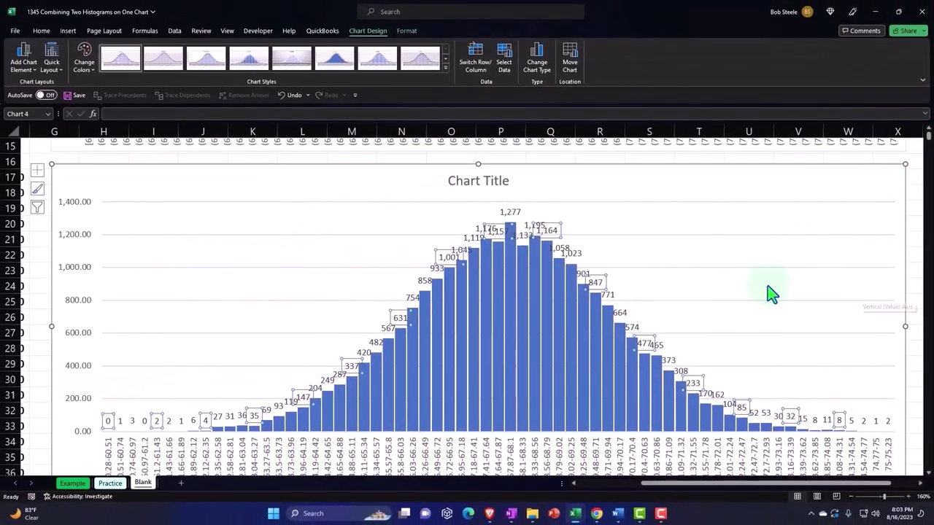
click(465, 173)
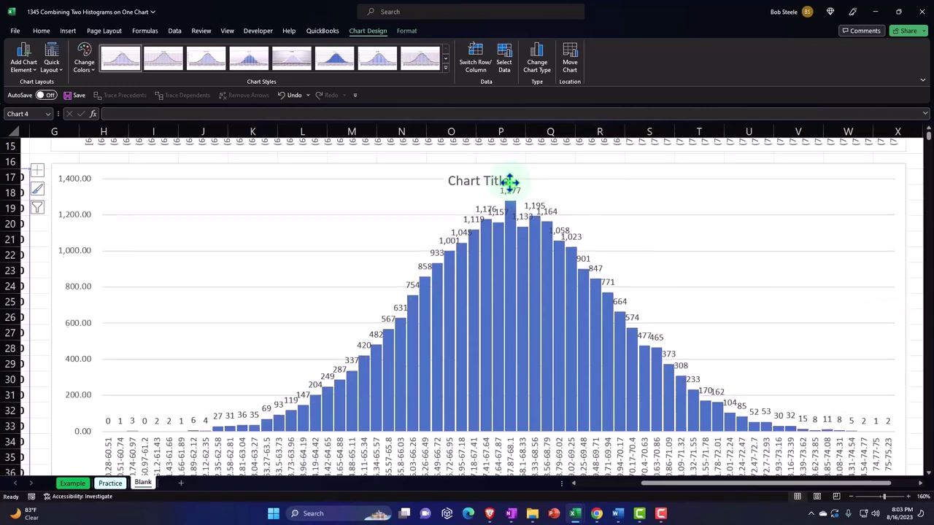
key(Delete)
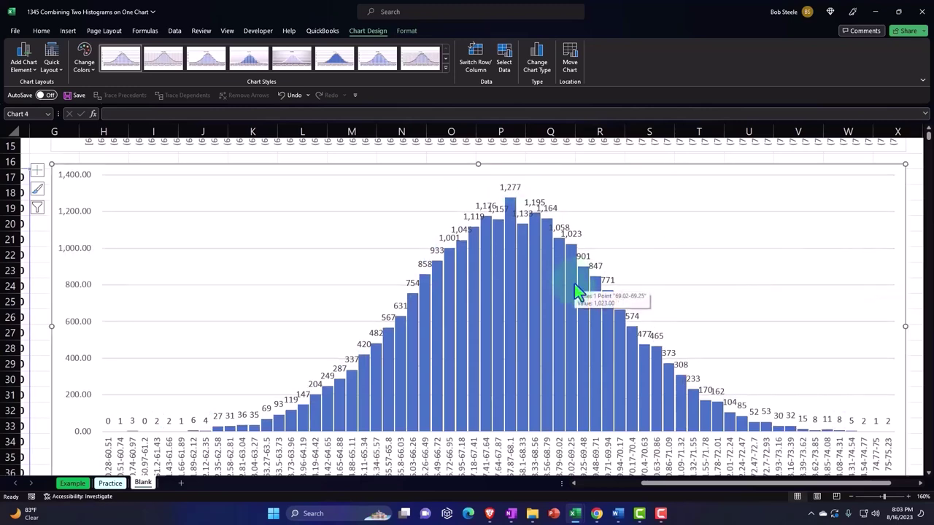
Step: Shorten the column chart so it ends at about row 33, matching the height of the original histogram above
scroll(493, 310, down, 2)
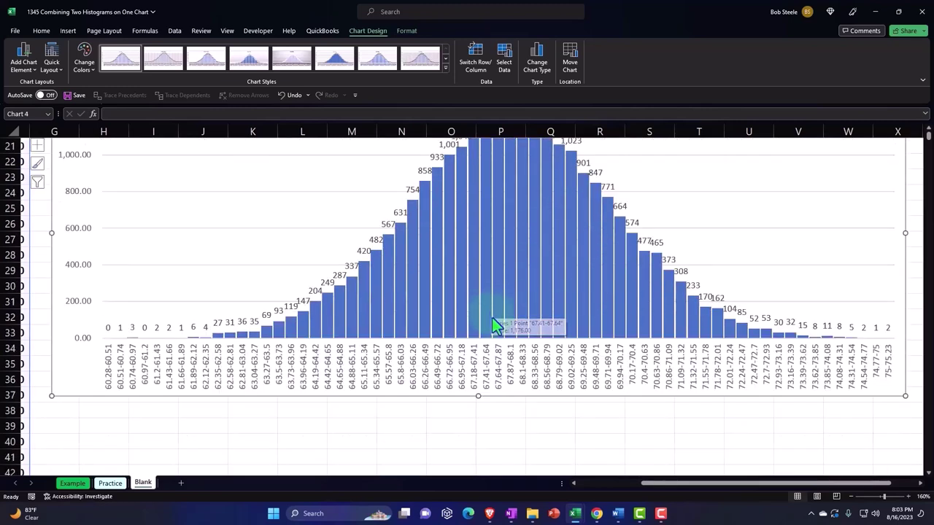
scroll(493, 321, up, 7)
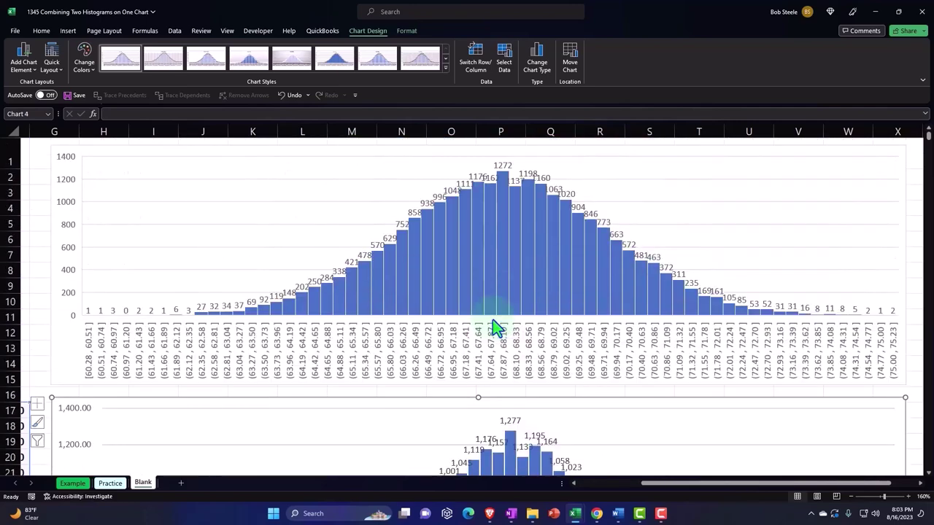
scroll(494, 327, down, 2)
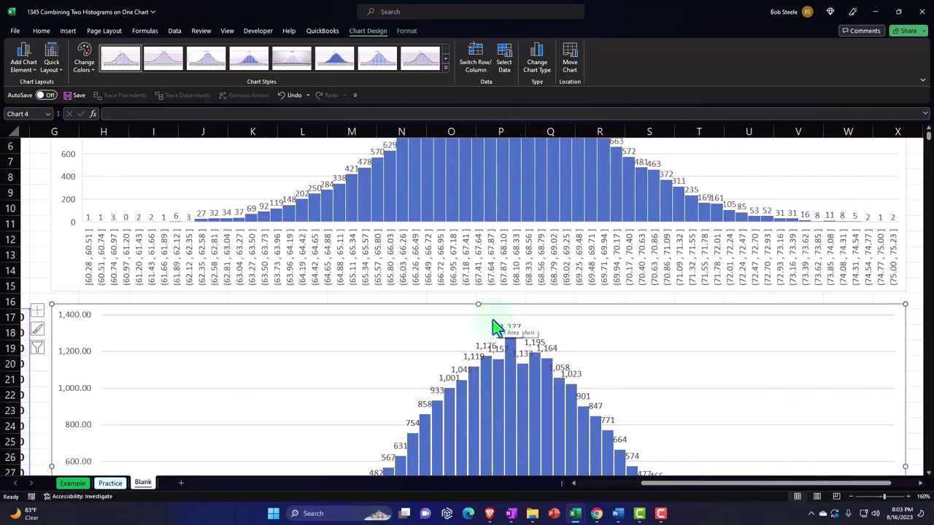
scroll(503, 350, down, 2)
scroll(221, 365, up, 3)
scroll(221, 365, up, 1)
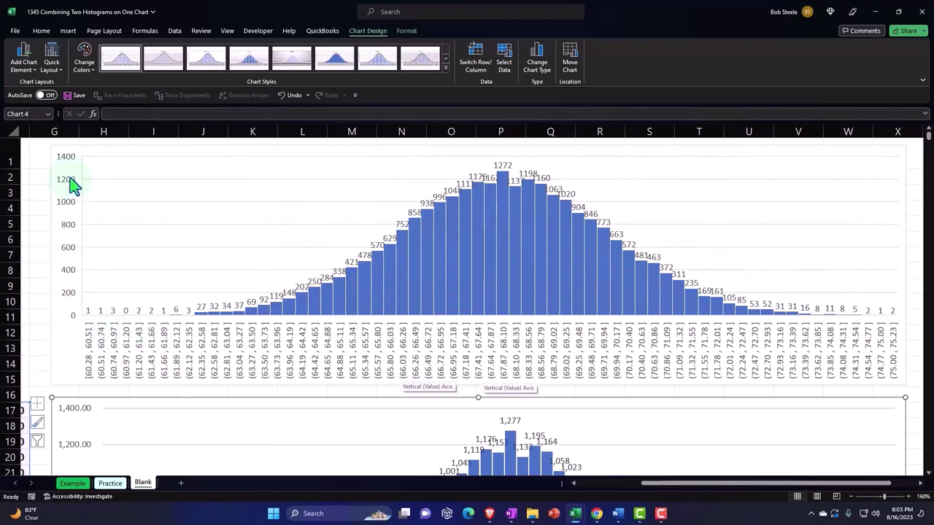
scroll(261, 277, down, 7)
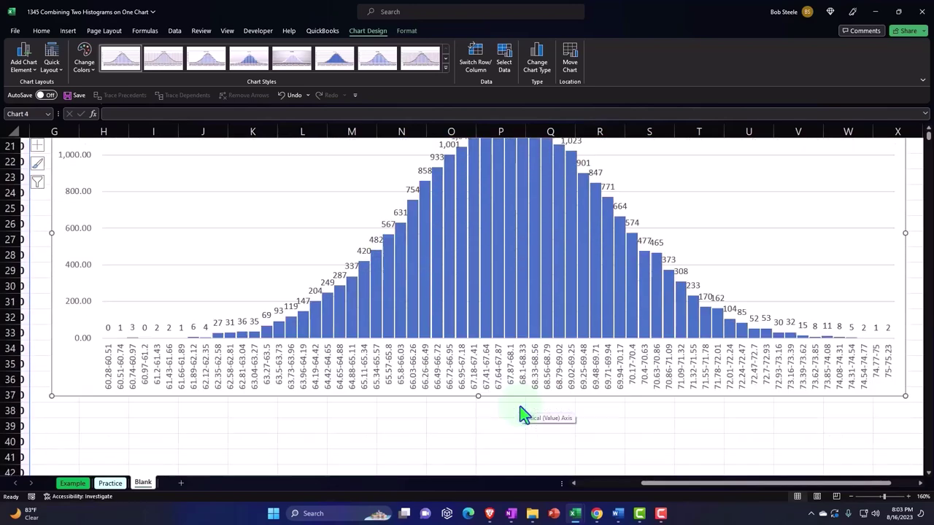
drag(475, 396, 463, 329)
scroll(474, 369, up, 2)
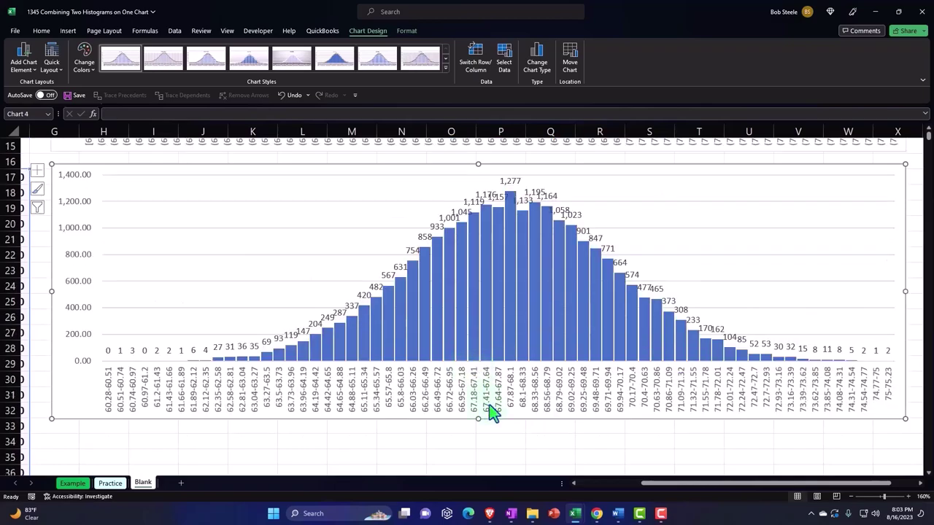
drag(476, 418, 497, 448)
scroll(485, 446, up, 4)
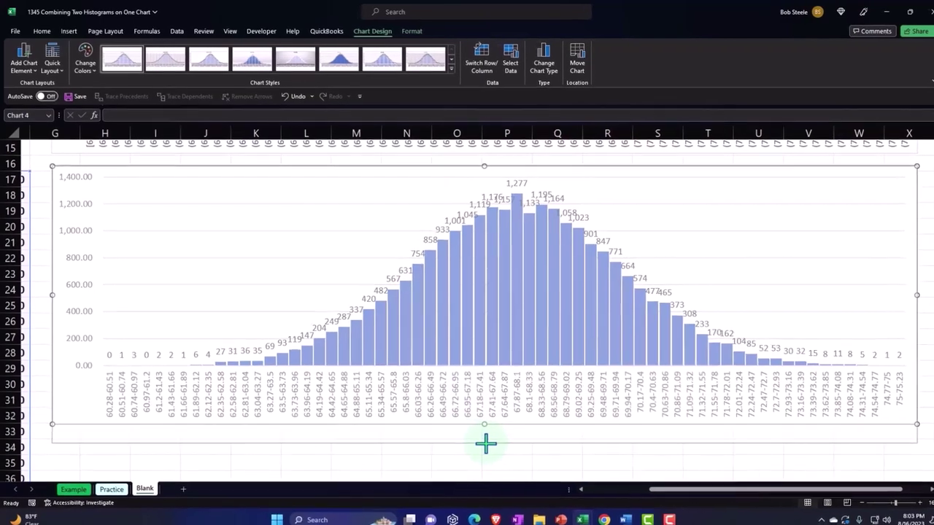
scroll(511, 469, up, 1)
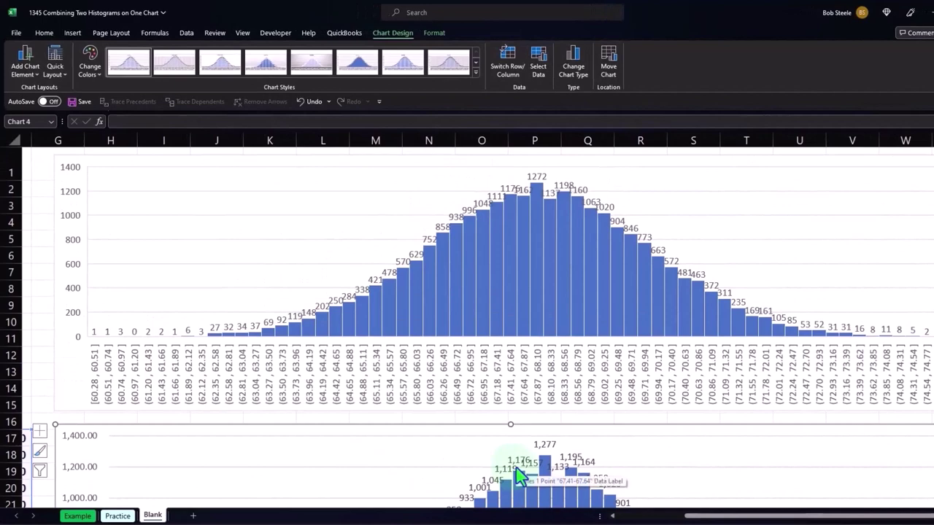
Step: Review the resized column chart beside its bin labels and counts in columns E and F
scroll(512, 469, down, 3)
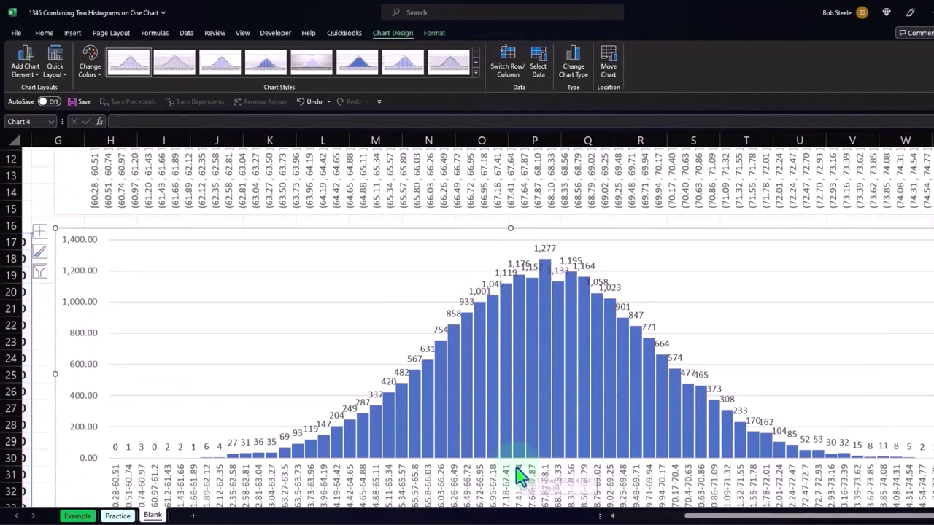
scroll(519, 476, down, 1)
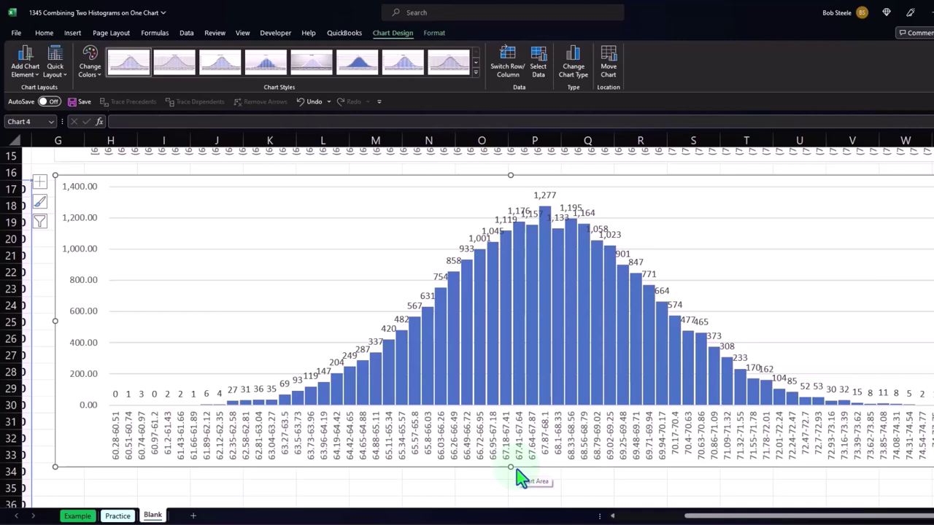
drag(690, 516, 663, 516)
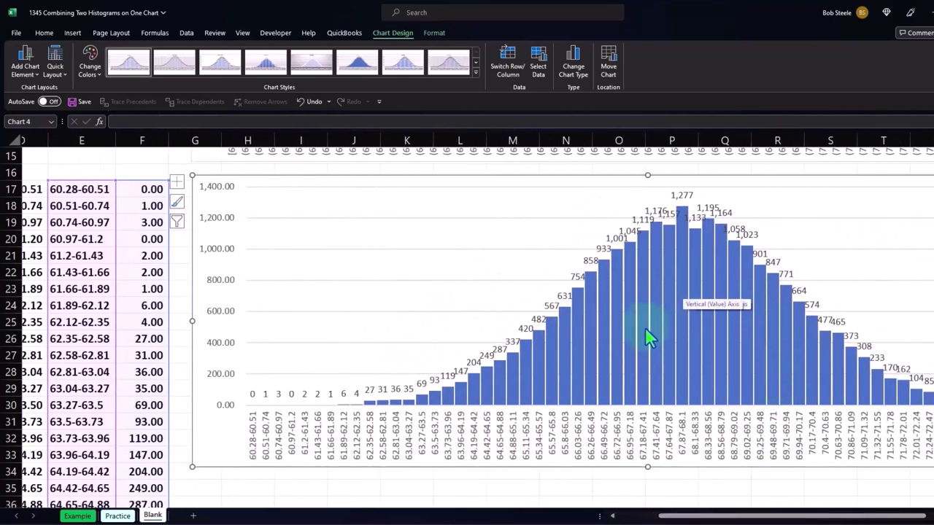
mouse_move(646, 330)
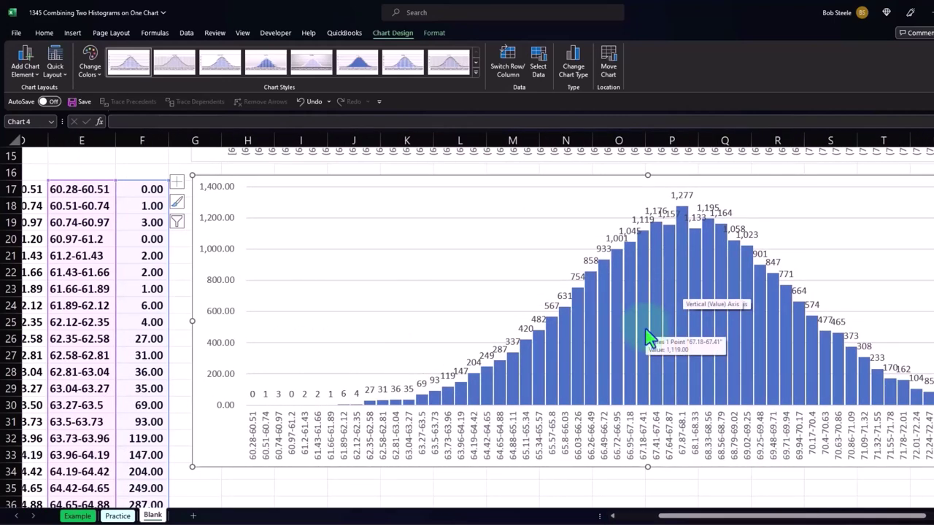